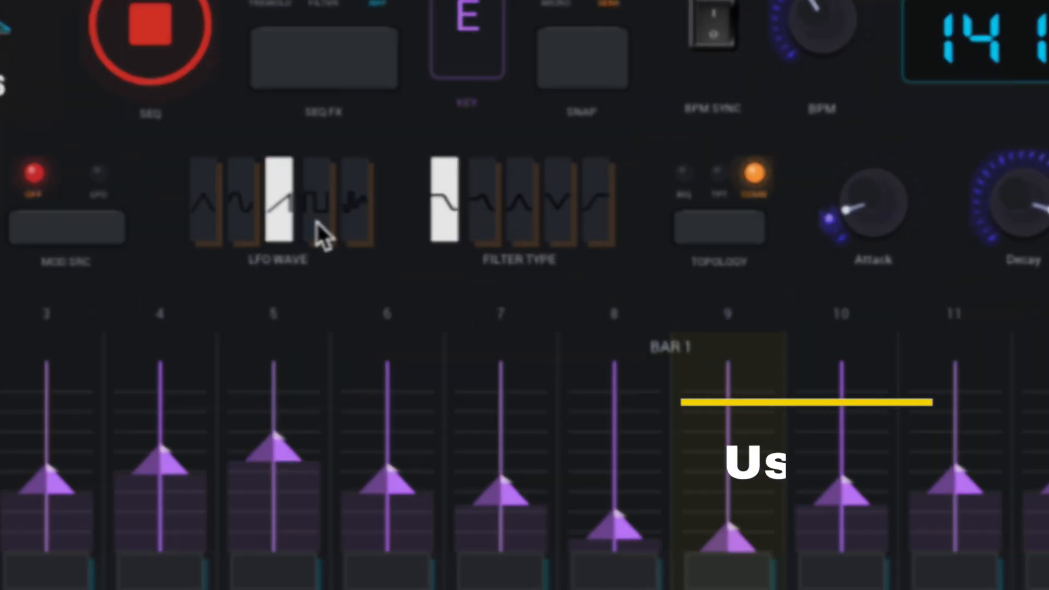
- Cycle the LFO wave through the square, random and triangle shapes, ending on the sine wave
{"action": "left_click", "coordinate": [317, 227]}
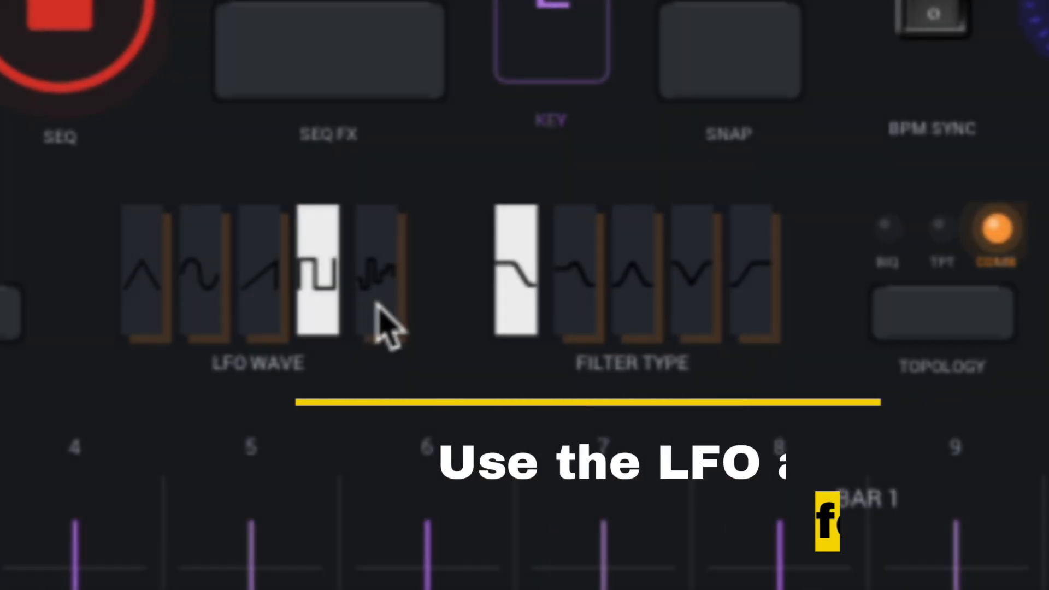
{"action": "left_click", "coordinate": [356, 221]}
{"action": "left_click", "coordinate": [204, 218]}
{"action": "left_click", "coordinate": [244, 221]}
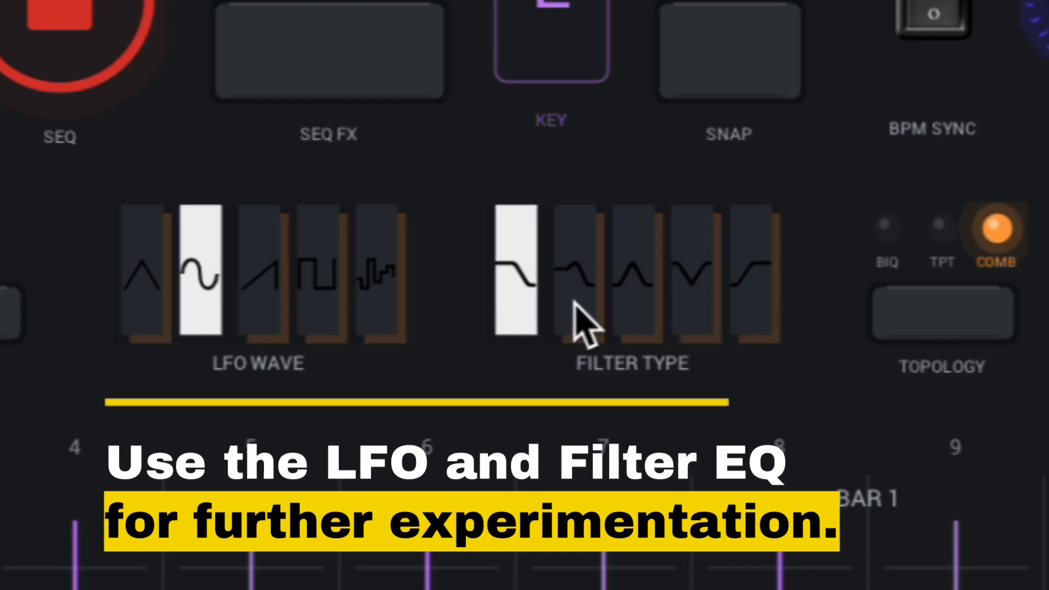
- Cycle the filter type through the resonant, peak and notch shapes, ending on the high-pass curve
{"action": "left_click", "coordinate": [574, 305]}
{"action": "left_click", "coordinate": [635, 305]}
{"action": "left_click", "coordinate": [689, 303]}
{"action": "left_click", "coordinate": [735, 305]}
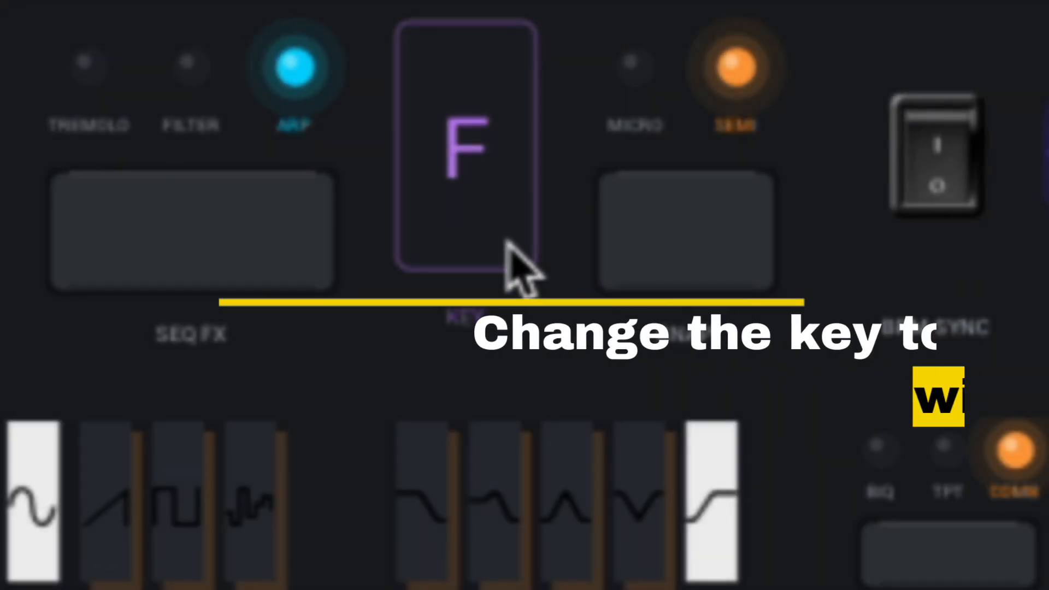
- Raise the arpeggiator key in semitone steps from F to G
{"action": "left_click", "coordinate": [593, 76]}
{"action": "left_click", "coordinate": [504, 241]}
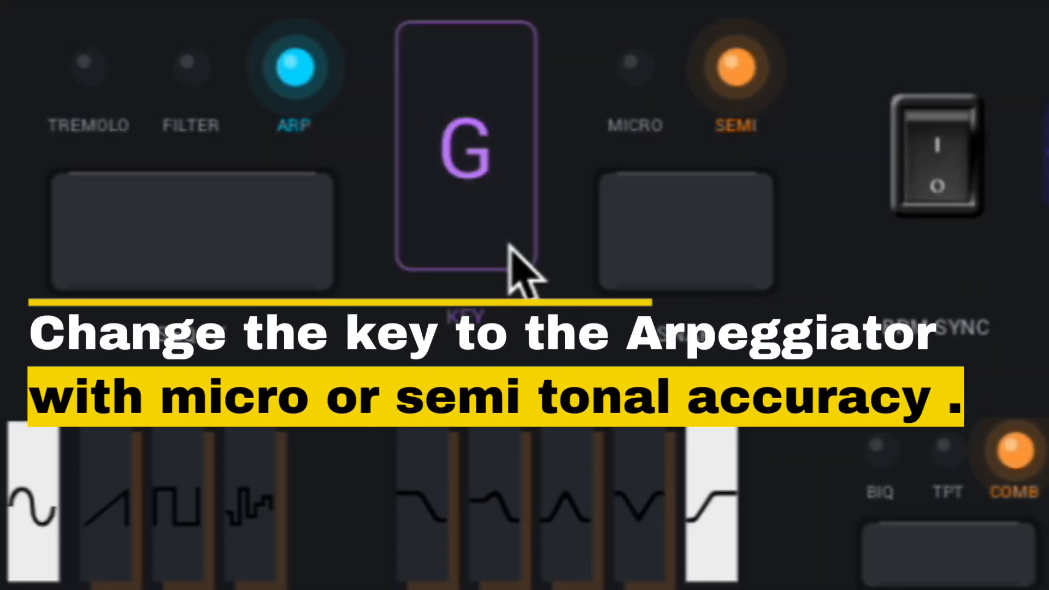
{"action": "left_click", "coordinate": [508, 243]}
{"action": "left_click", "coordinate": [508, 243]}
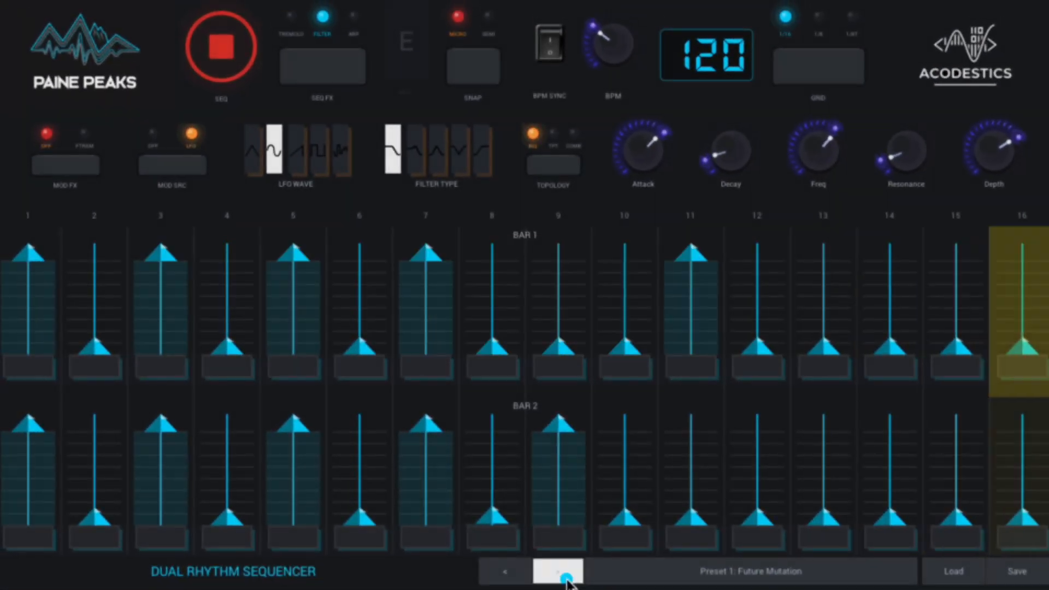
- Advance to the preset after Future Mutation
{"action": "left_click", "coordinate": [557, 571]}
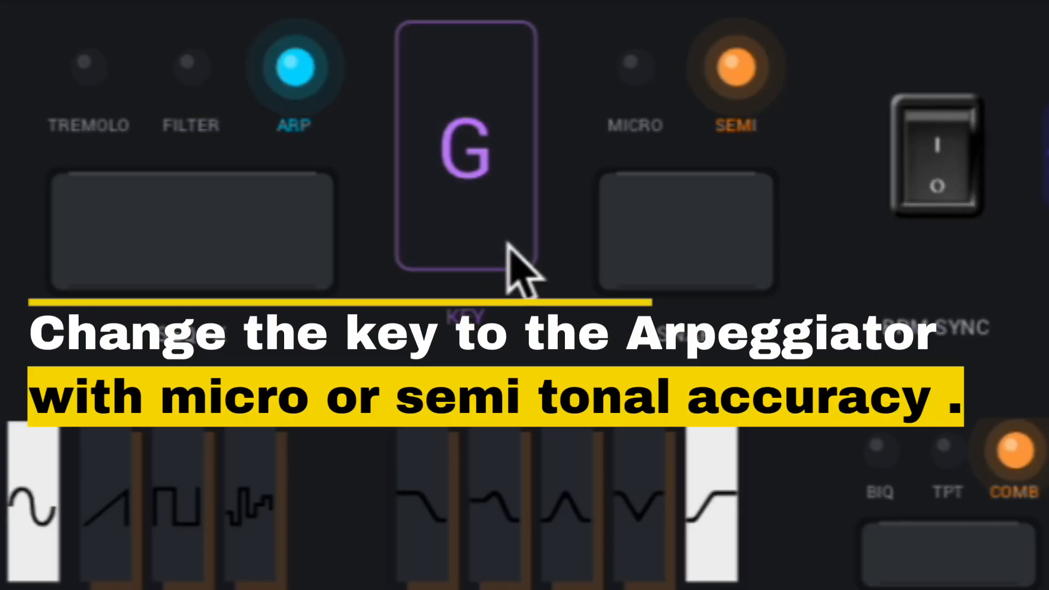
- Step the arpeggiator key upward with semitone snapping
{"action": "left_click", "coordinate": [507, 244]}
{"action": "left_click", "coordinate": [508, 244]}
{"action": "left_click", "coordinate": [508, 244]}
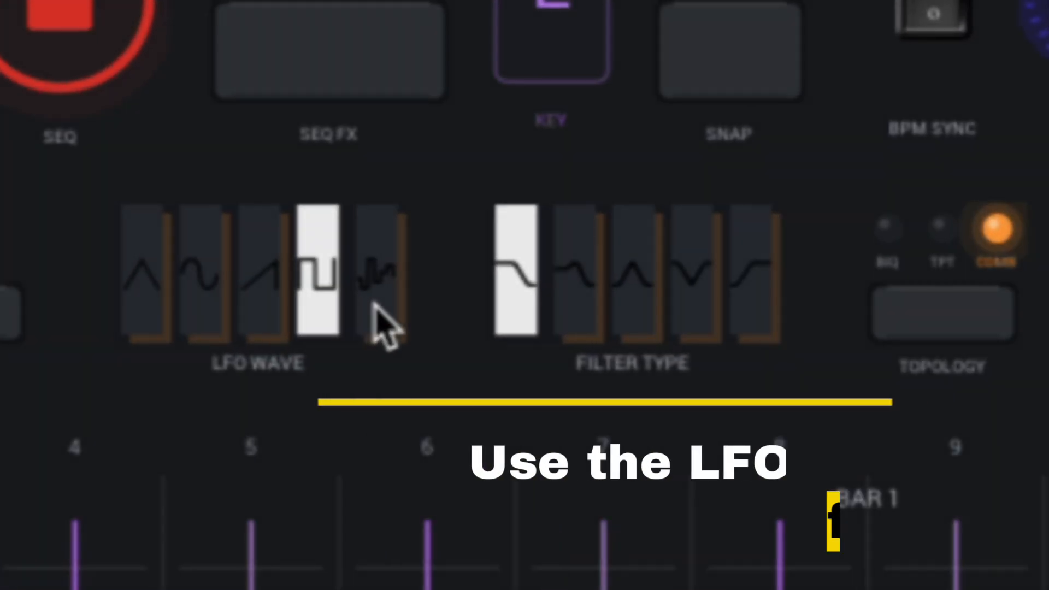
- Switch the LFO wave to random, triangle, and finally sine
{"action": "left_click", "coordinate": [375, 317]}
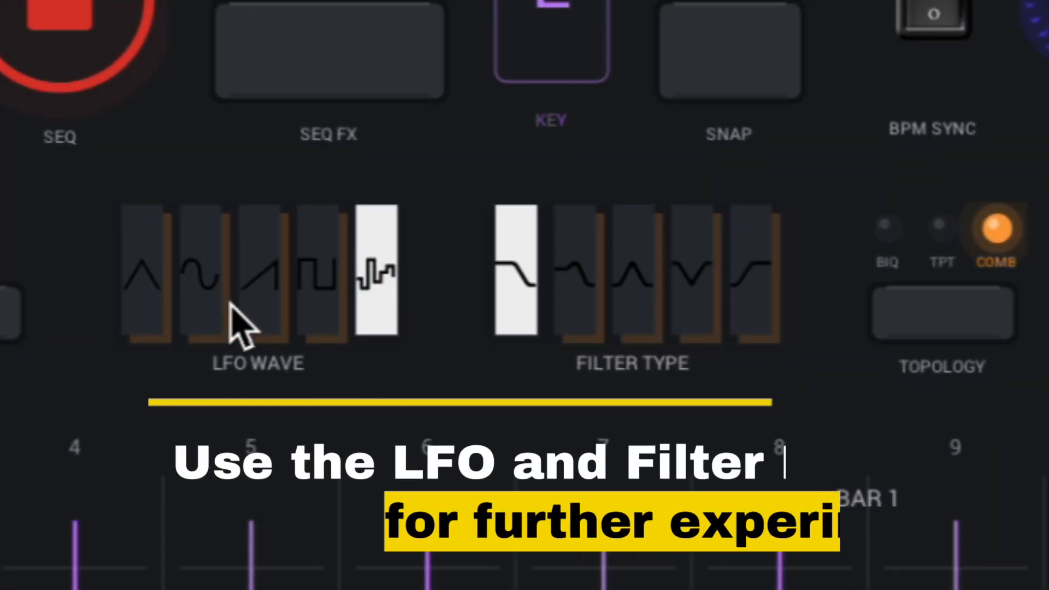
{"action": "left_click", "coordinate": [143, 312]}
{"action": "left_click", "coordinate": [191, 314]}
- Try each remaining filter type in order, finishing with the high-pass curve
{"action": "left_click", "coordinate": [576, 314]}
{"action": "left_click", "coordinate": [643, 308]}
{"action": "left_click", "coordinate": [693, 312]}
{"action": "left_click", "coordinate": [740, 312]}
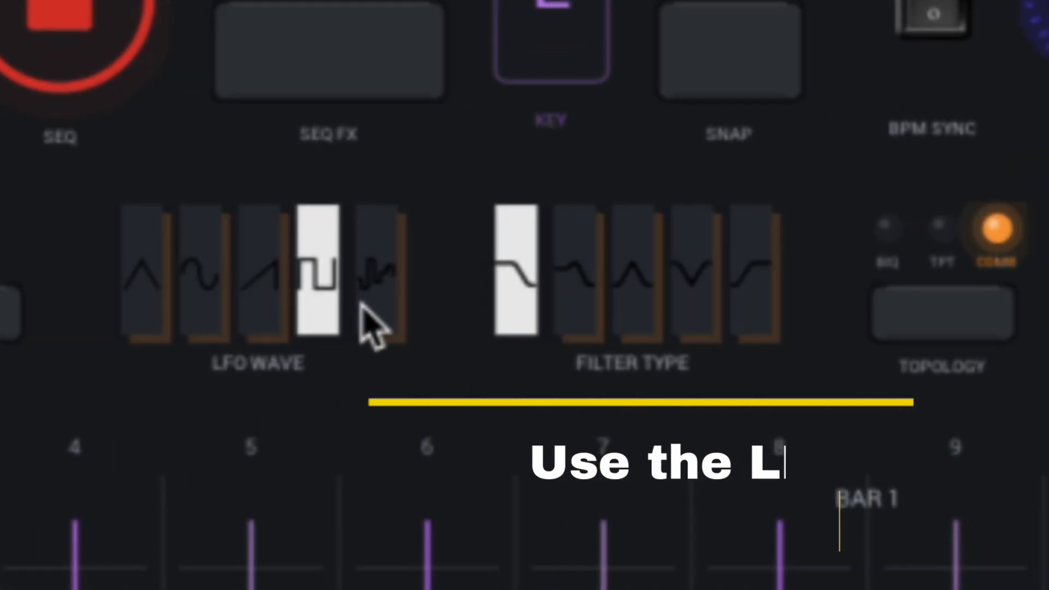
- Step the filter type from the low-pass curve through the next shapes to the V-shaped notch
{"action": "left_click", "coordinate": [576, 306]}
{"action": "left_click", "coordinate": [633, 306]}
{"action": "left_click", "coordinate": [691, 306]}
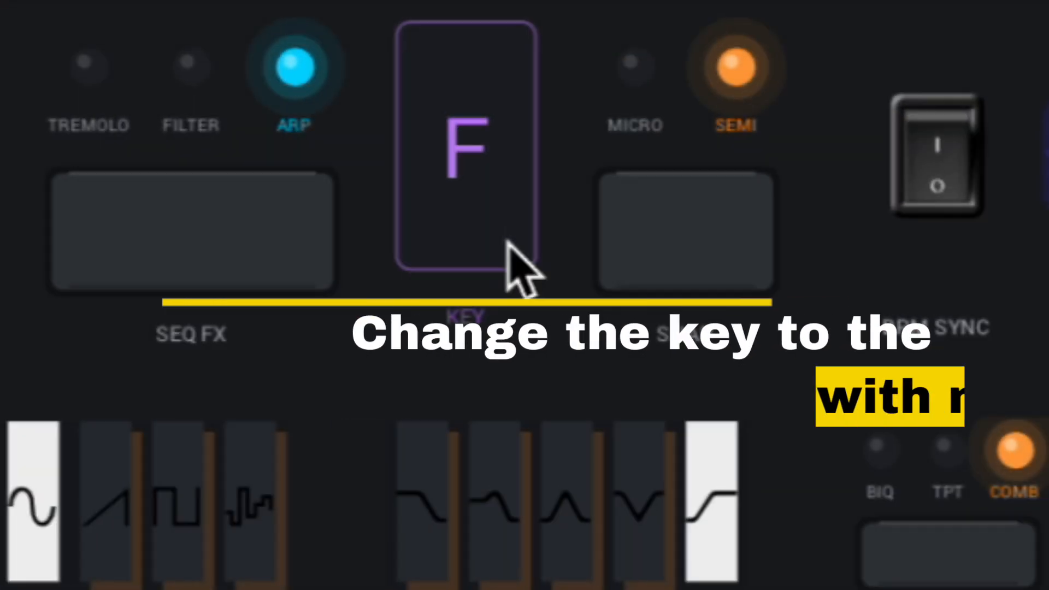
- Step the arpeggiator key up in semitones from F through F# to G
{"action": "left_click", "coordinate": [507, 241]}
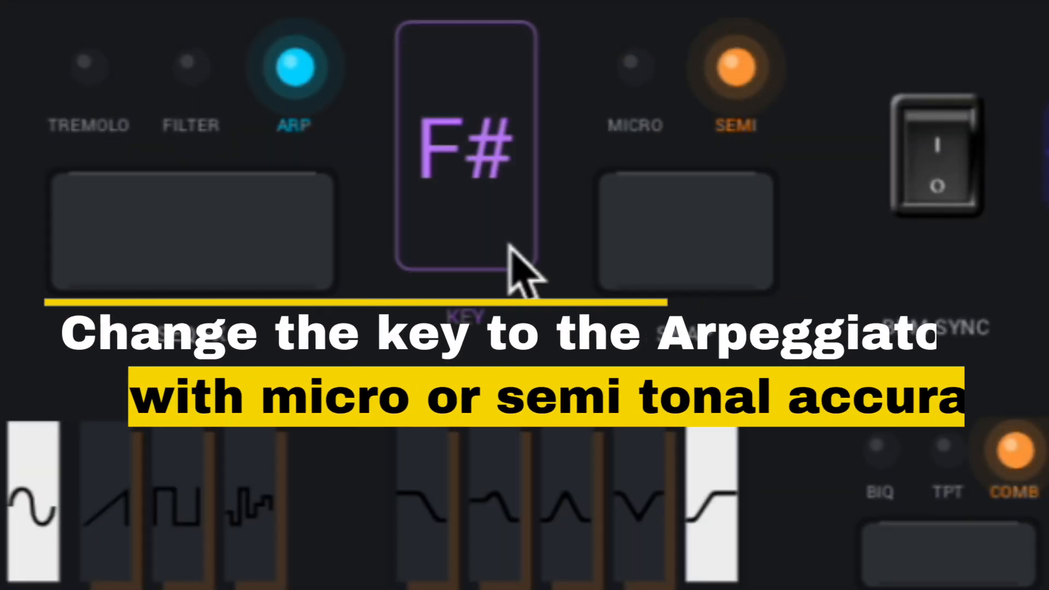
{"action": "left_click", "coordinate": [507, 241]}
{"action": "left_click", "coordinate": [507, 242]}
{"action": "left_click", "coordinate": [507, 243]}
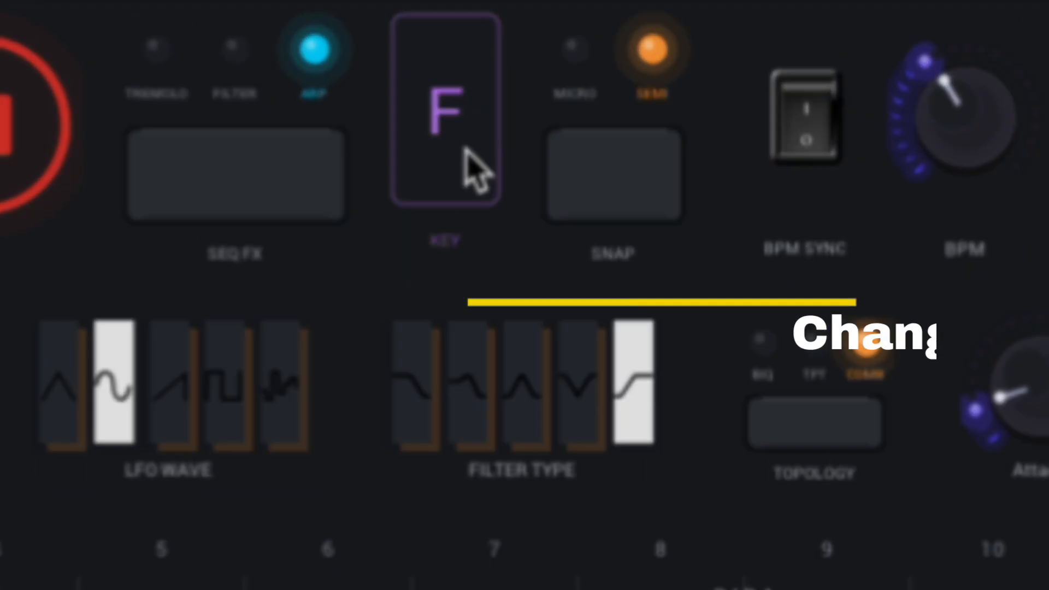
{"action": "left_click", "coordinate": [480, 168]}
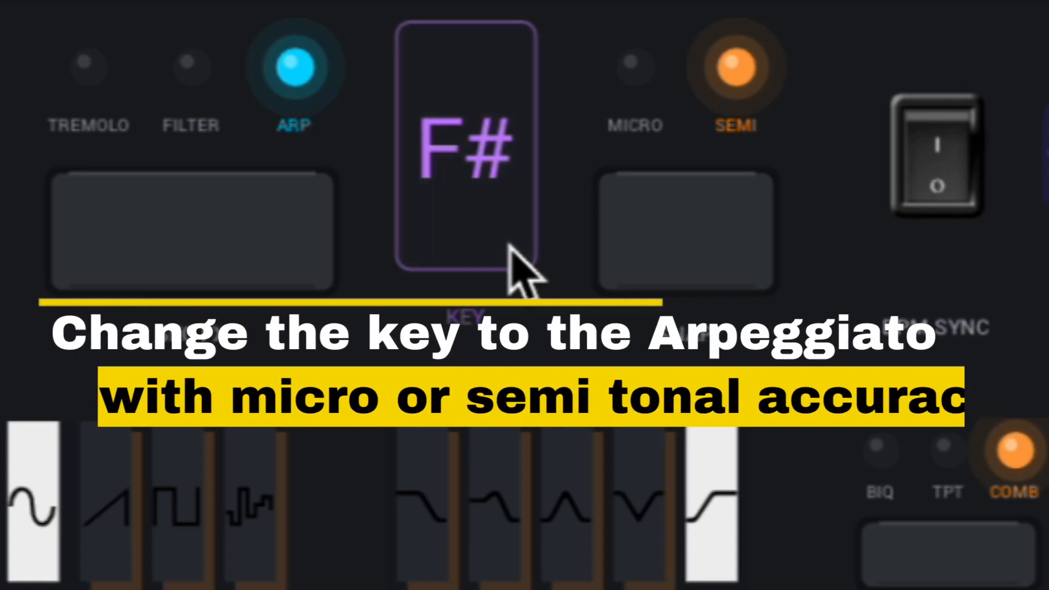
{"action": "left_click", "coordinate": [508, 243]}
{"action": "left_click", "coordinate": [508, 244]}
{"action": "left_click", "coordinate": [508, 244]}
{"action": "left_click", "coordinate": [508, 244]}
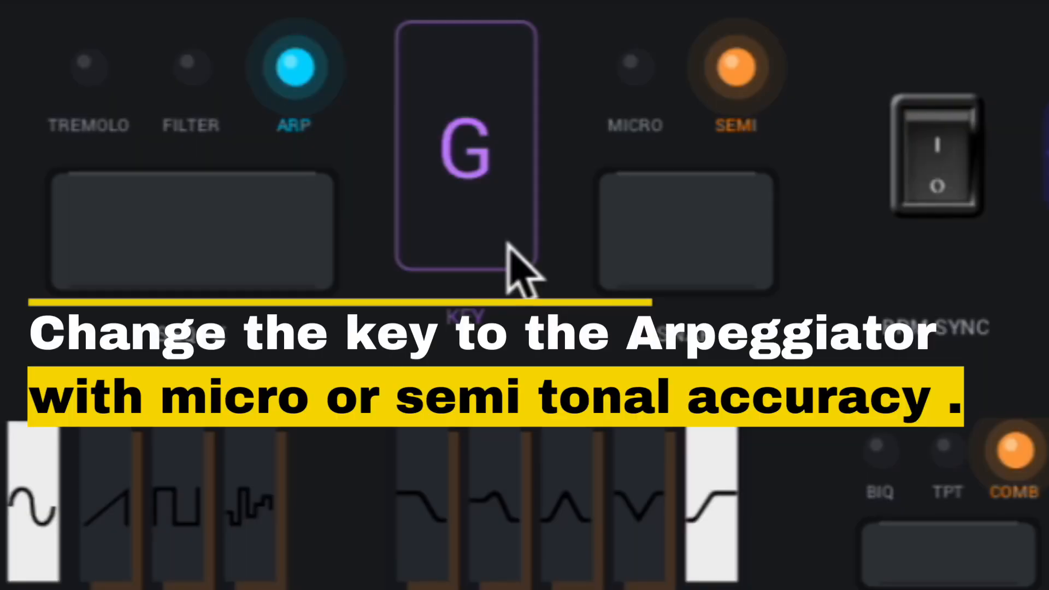
{"action": "left_click", "coordinate": [507, 245]}
{"action": "left_click", "coordinate": [508, 245]}
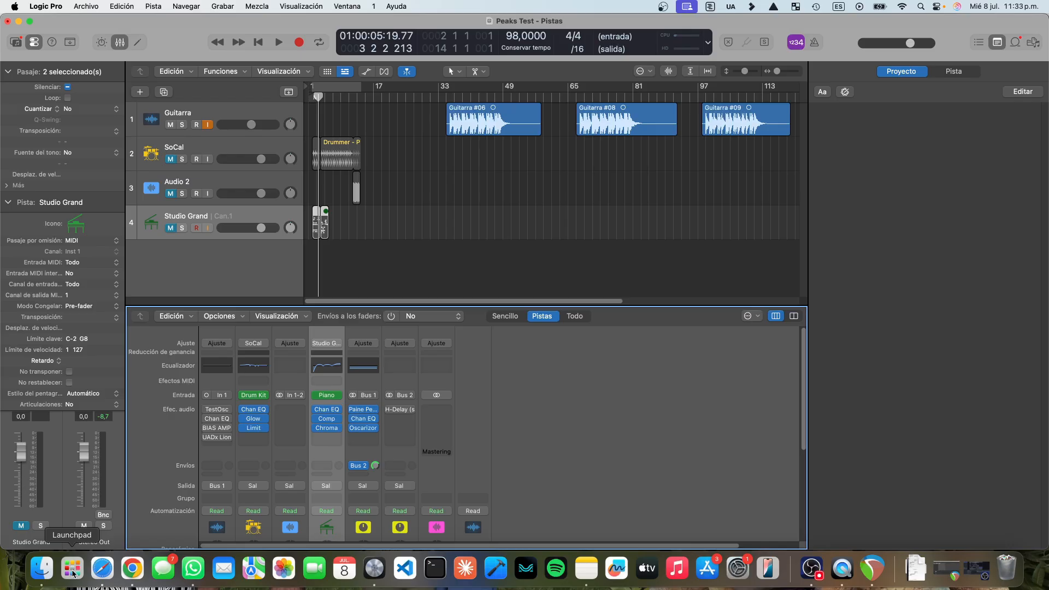
- Launch the standalone PainePeaks application to view it, and close its window
{"action": "left_click", "coordinate": [74, 573]}
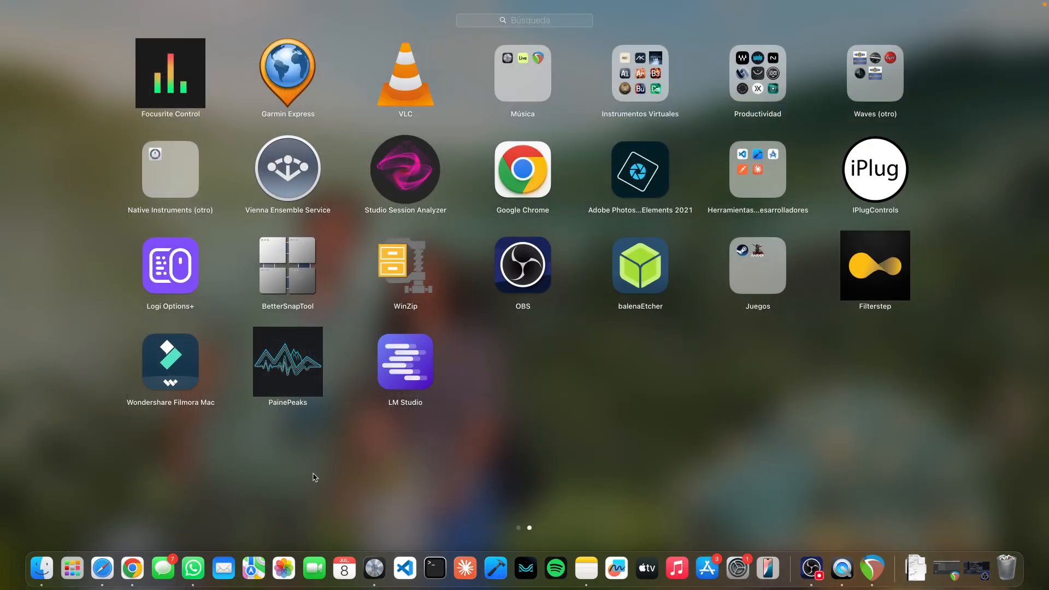
{"action": "left_click", "coordinate": [297, 376]}
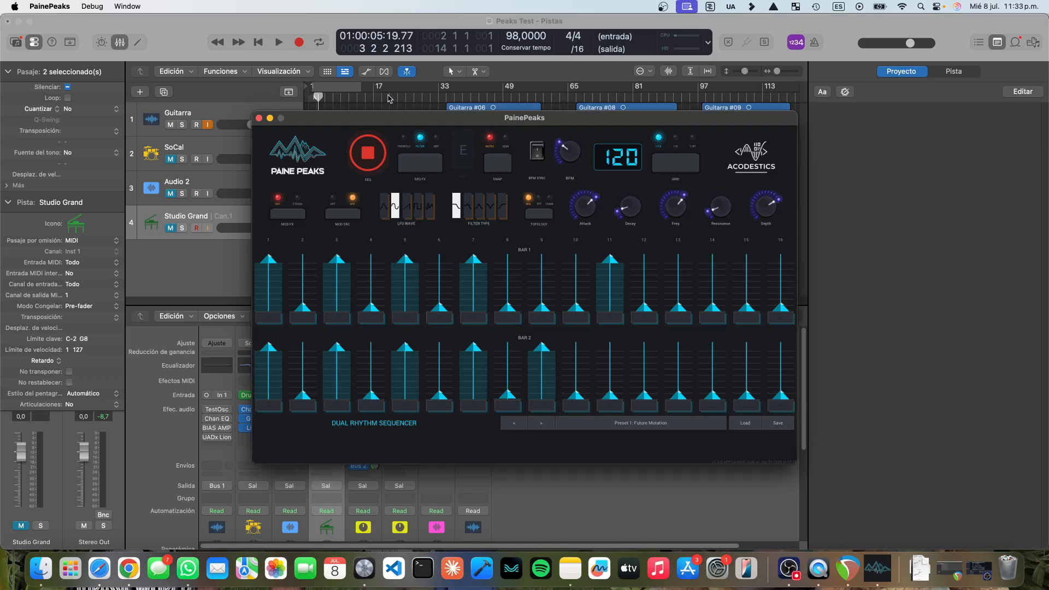
{"action": "left_click", "coordinate": [260, 119]}
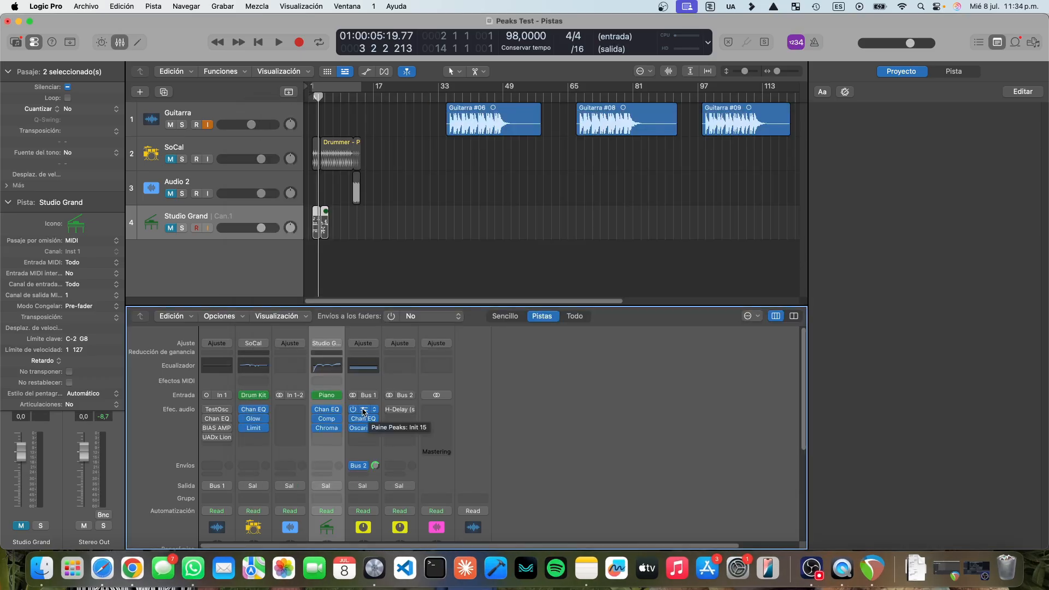
- Open the Paine Peaks insert on the Bus 1 channel in Logic Pro and stop its sequencer, moving its window clear of the mixer
{"action": "left_click", "coordinate": [364, 410]}
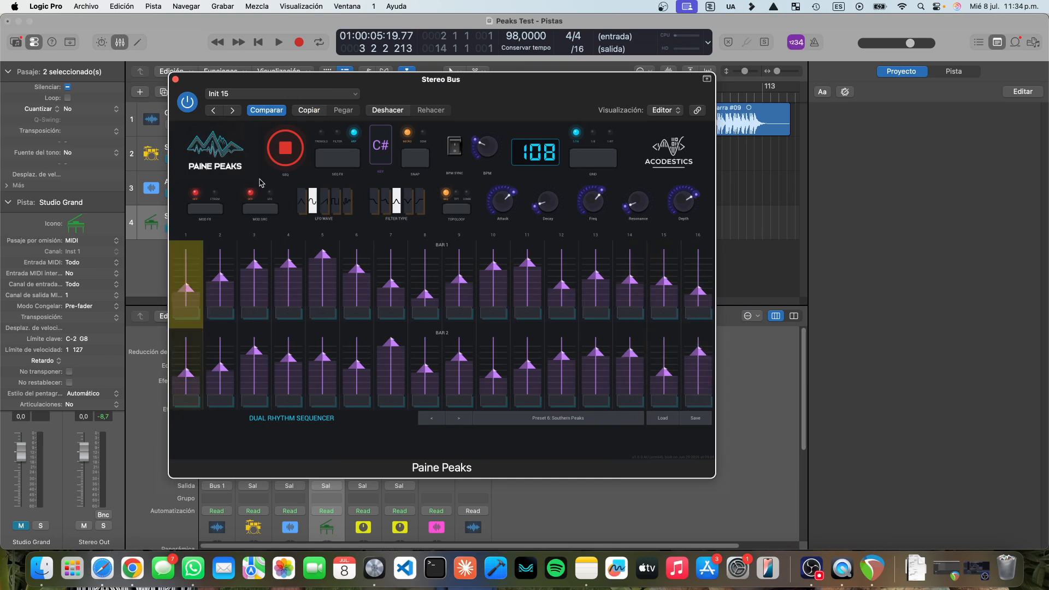
{"action": "left_click", "coordinate": [285, 148]}
{"action": "left_click_drag", "start_coordinate": [258, 83], "coordinate": [570, 29]}
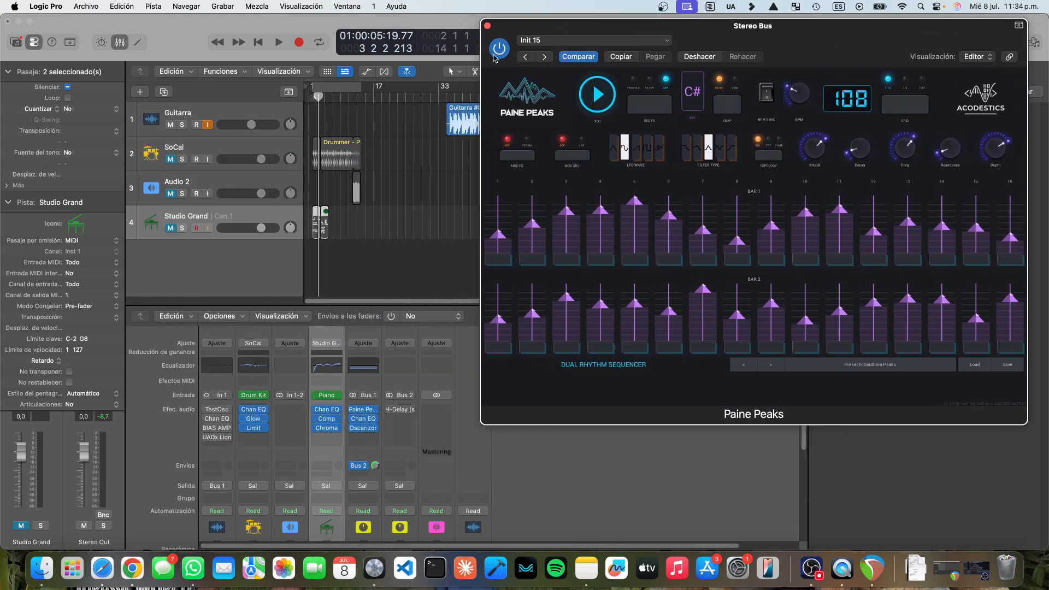
- Open the Test Oscillator on the Guitarra channel and audition its 440 Hz needle pulse tone
{"action": "left_click", "coordinate": [218, 411]}
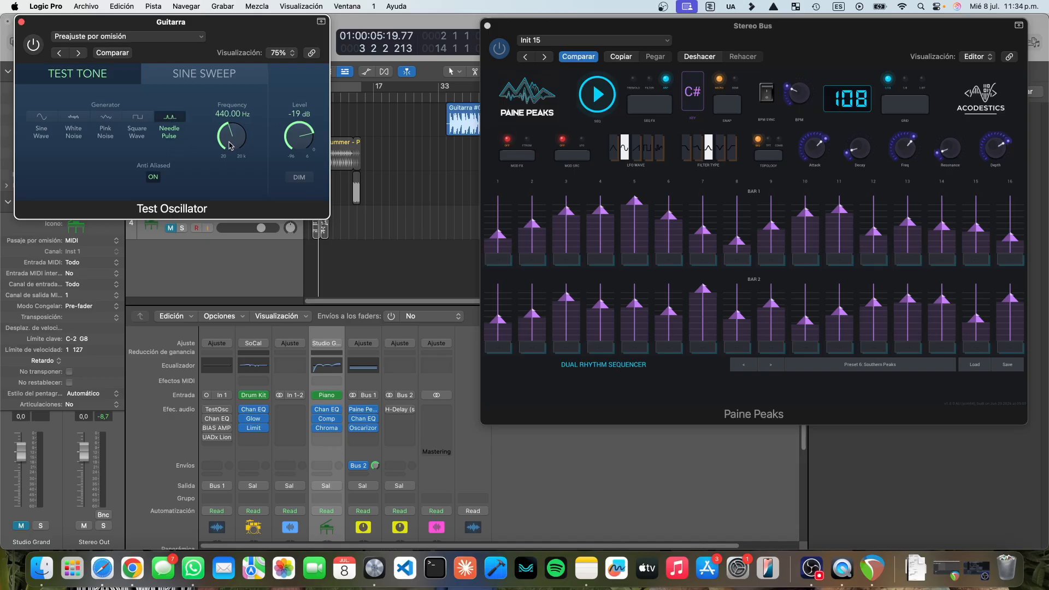
{"action": "left_click", "coordinate": [35, 48]}
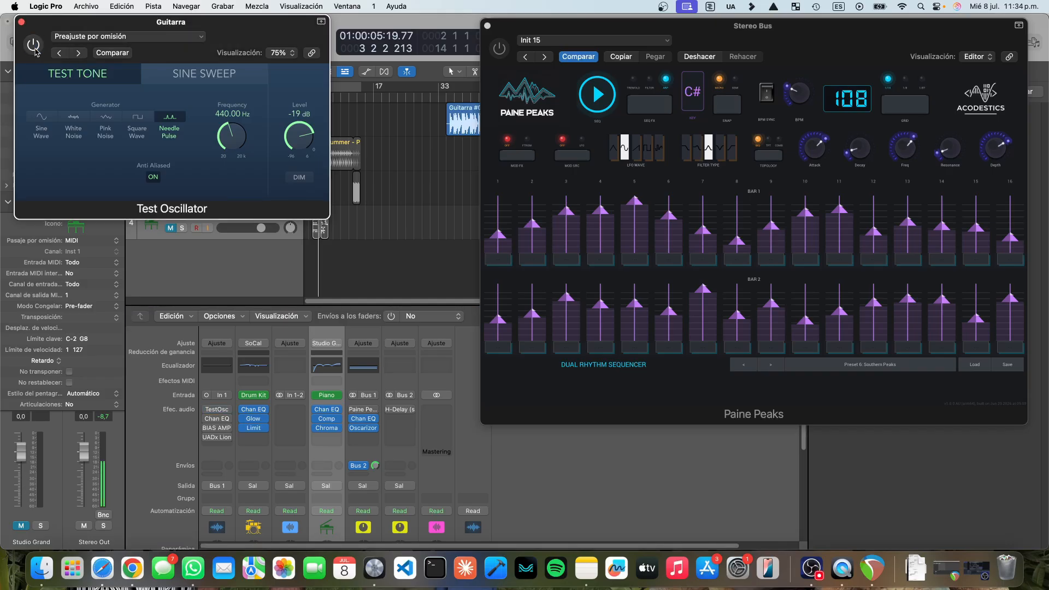
- Open the Oscarizor oscilloscope on the Bus 1 channel and arrange the Paine Peaks window beside it
{"action": "left_click_drag", "start_coordinate": [561, 31], "coordinate": [468, 30]}
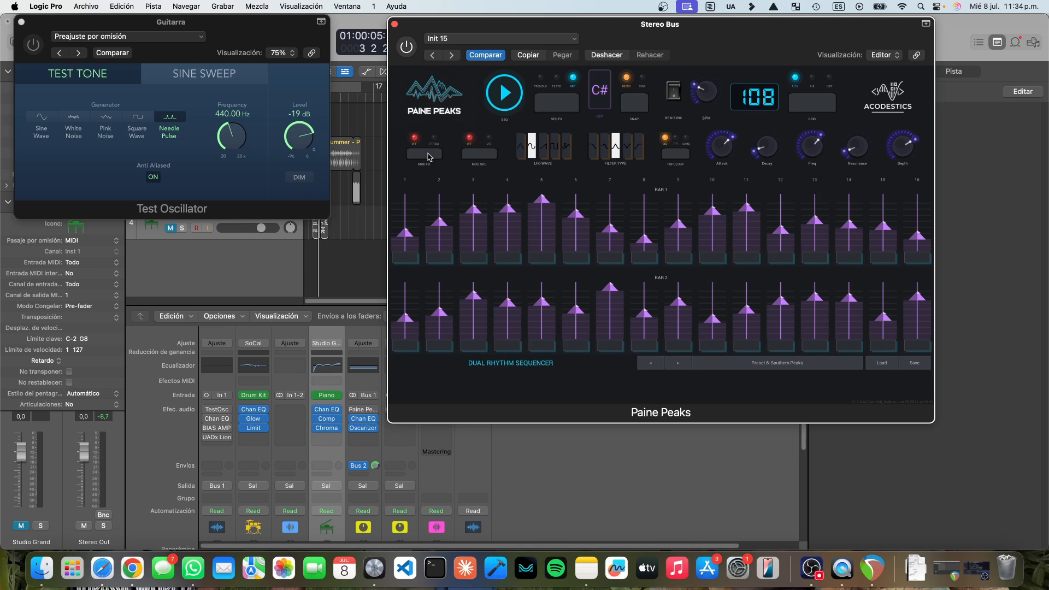
{"action": "left_click", "coordinate": [363, 429]}
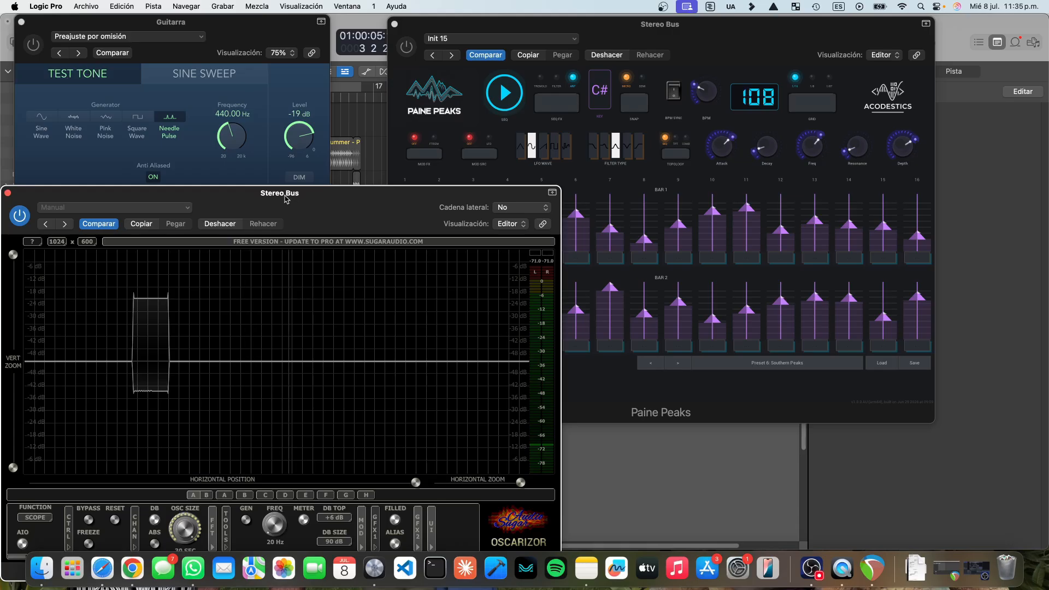
{"action": "left_click_drag", "start_coordinate": [481, 30], "coordinate": [580, 35]}
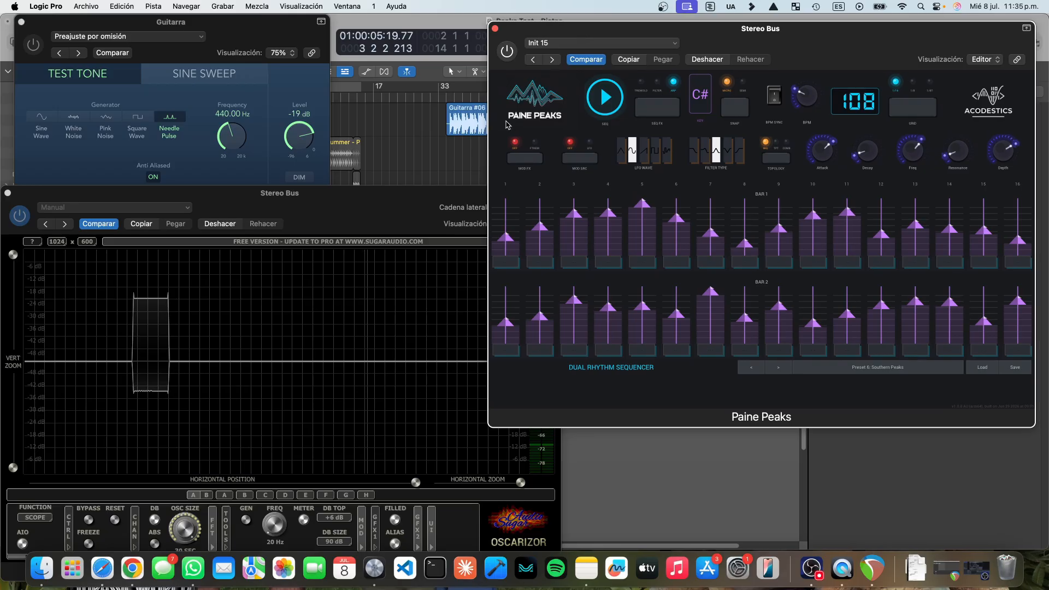
- Turn on the MOD FX in Paine Peaks and set its MOD SRC to LFO
{"action": "left_click", "coordinate": [524, 161]}
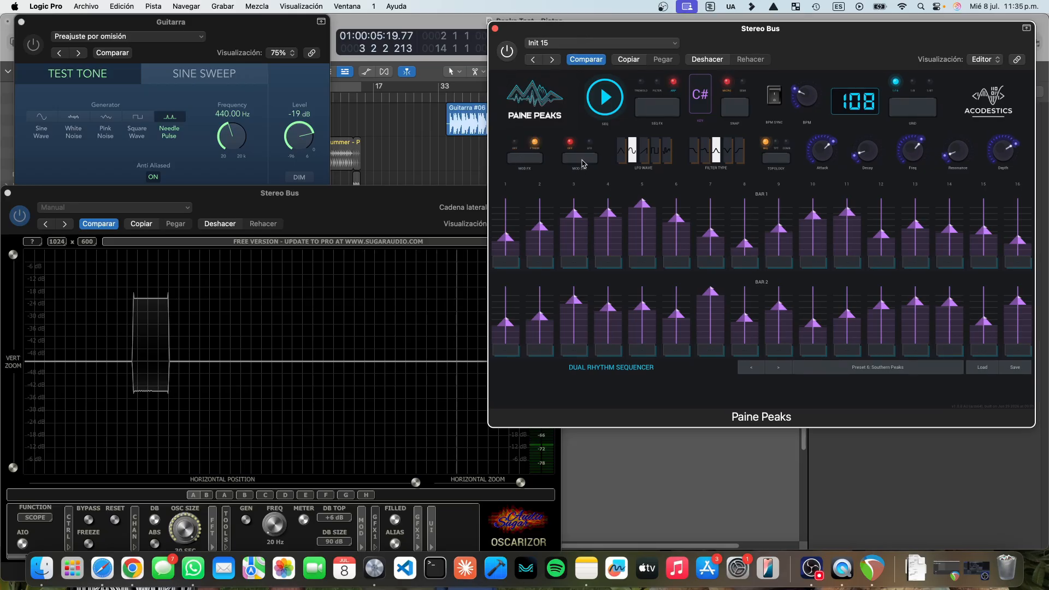
{"action": "left_click", "coordinate": [583, 163]}
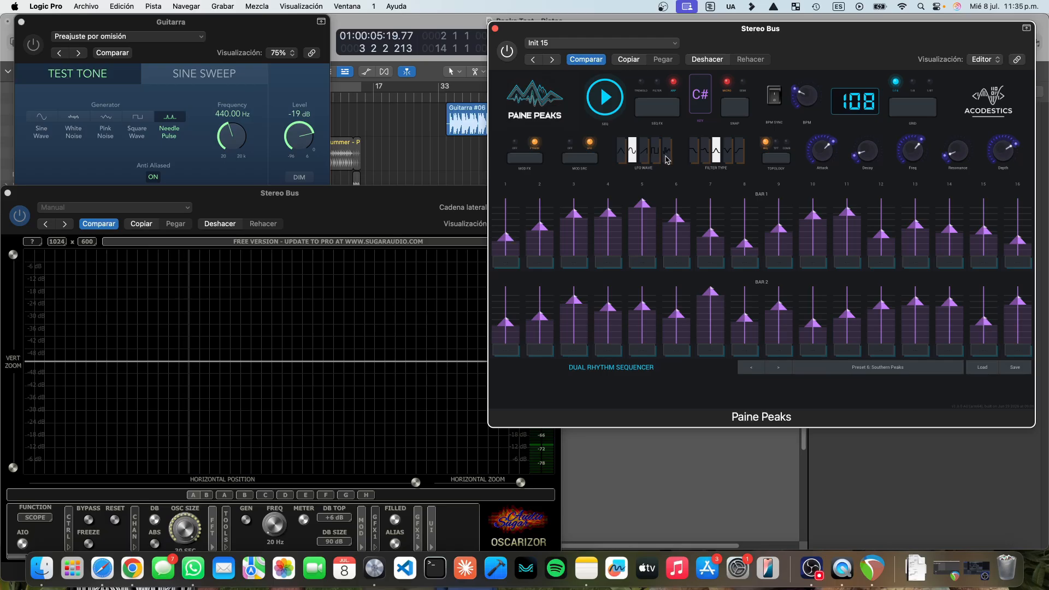
{"action": "left_click", "coordinate": [393, 201]}
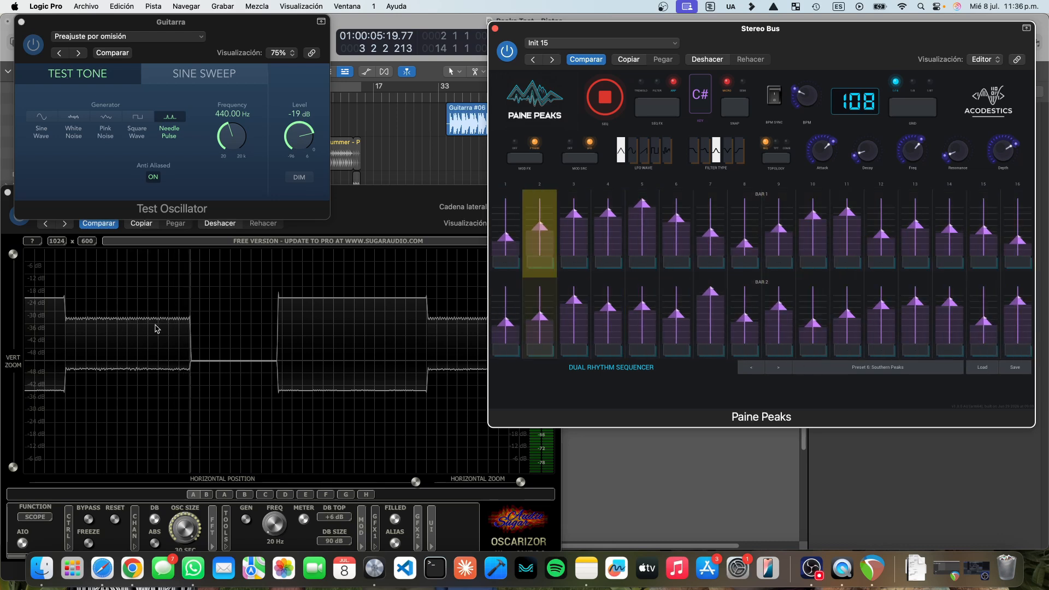
- Try the sine, sawtooth, square and random LFO waves in turn, and bring the oscilloscope to the front
{"action": "left_click", "coordinate": [632, 157]}
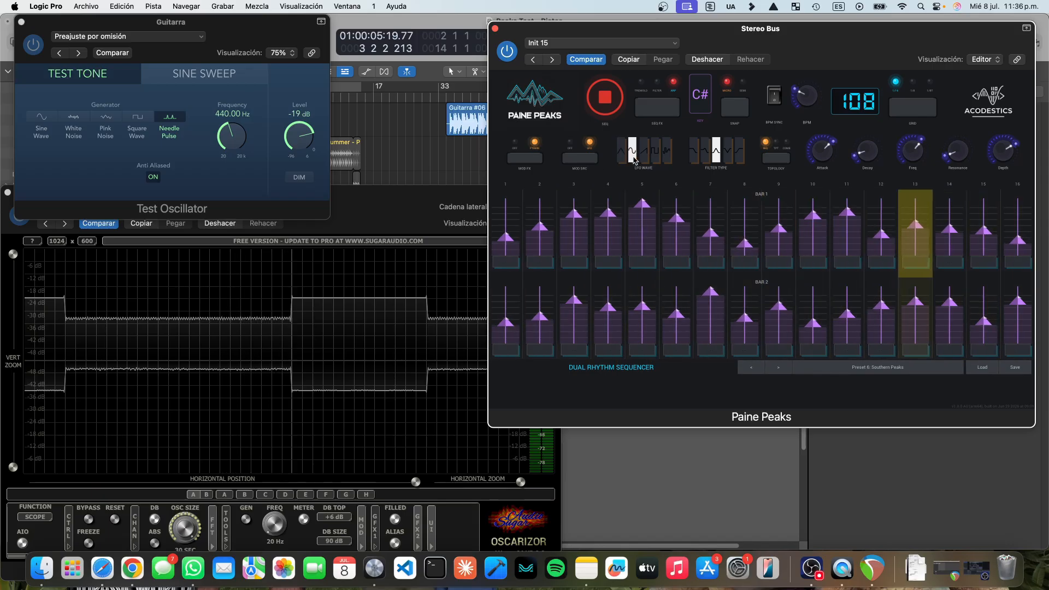
{"action": "left_click", "coordinate": [643, 158]}
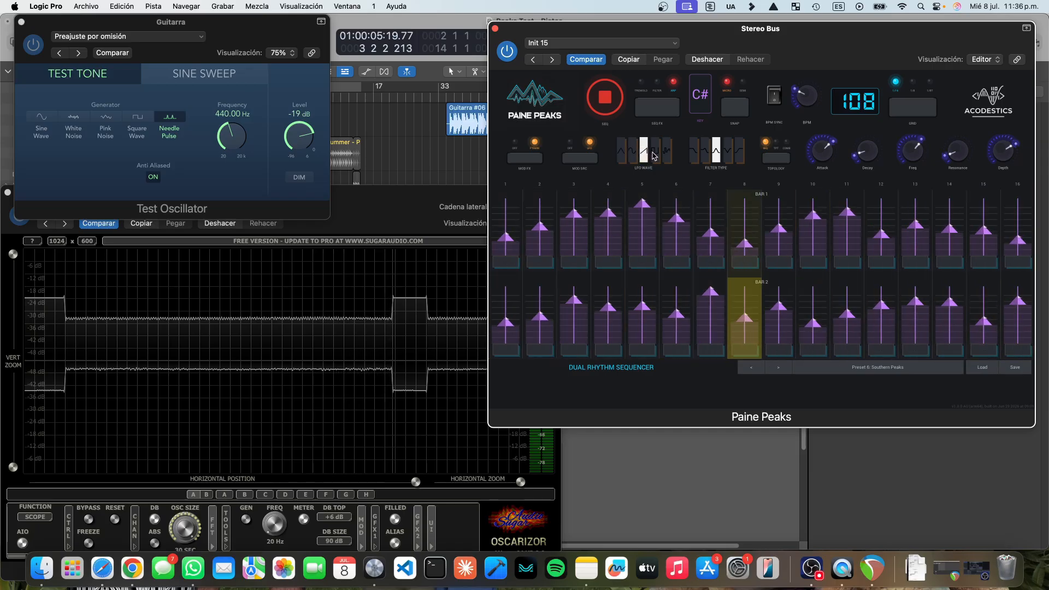
{"action": "left_click", "coordinate": [656, 154]}
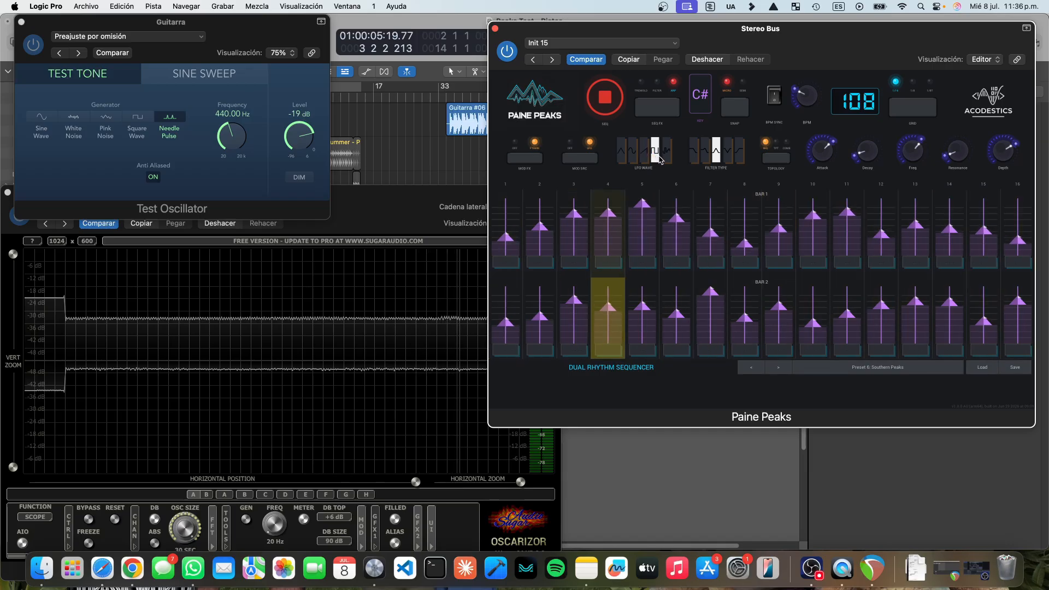
{"action": "left_click", "coordinate": [667, 156]}
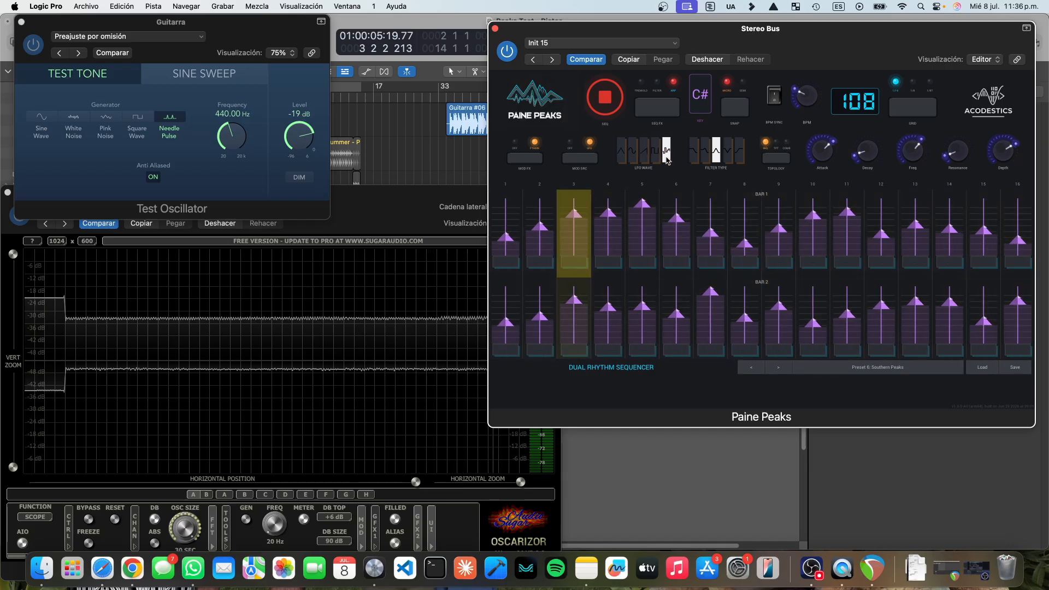
{"action": "left_click", "coordinate": [424, 189]}
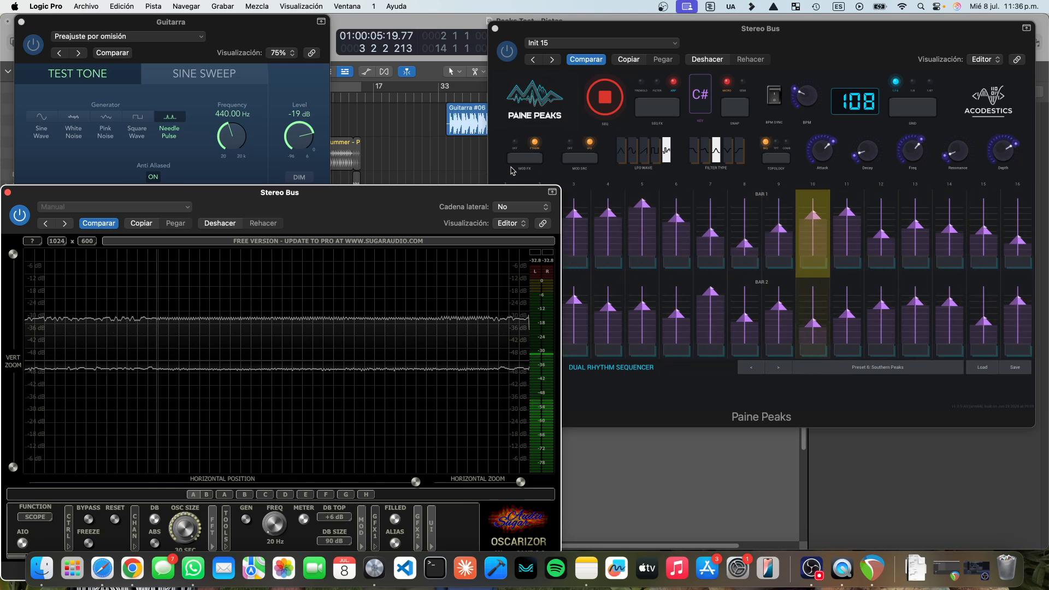
- Switch off the MOD FX in Paine Peaks and turn off the Test Oscillator
{"action": "left_click", "coordinate": [549, 163]}
{"action": "left_click", "coordinate": [529, 158]}
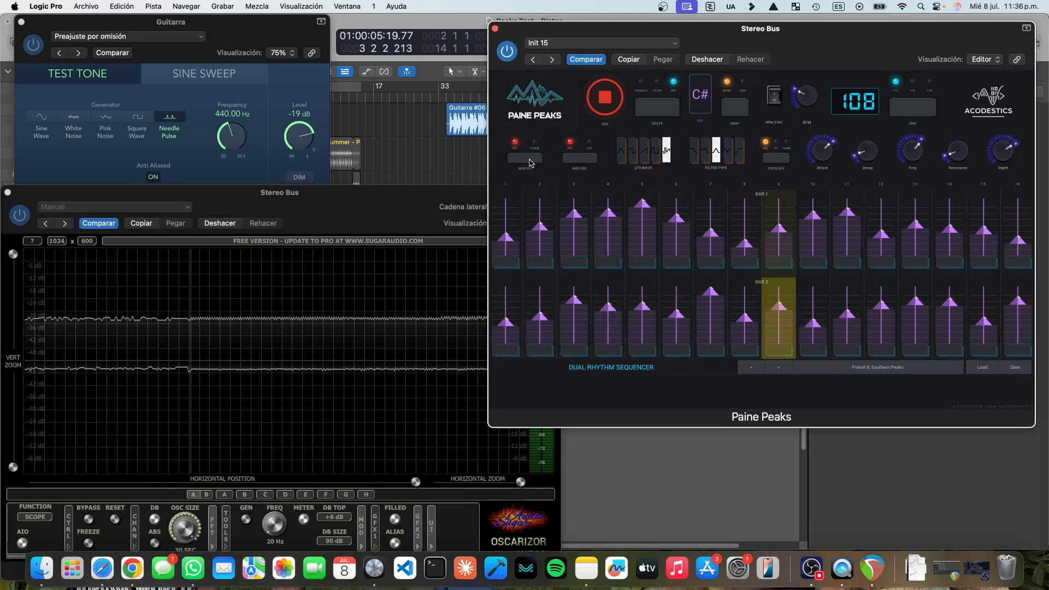
{"action": "left_click", "coordinate": [34, 46]}
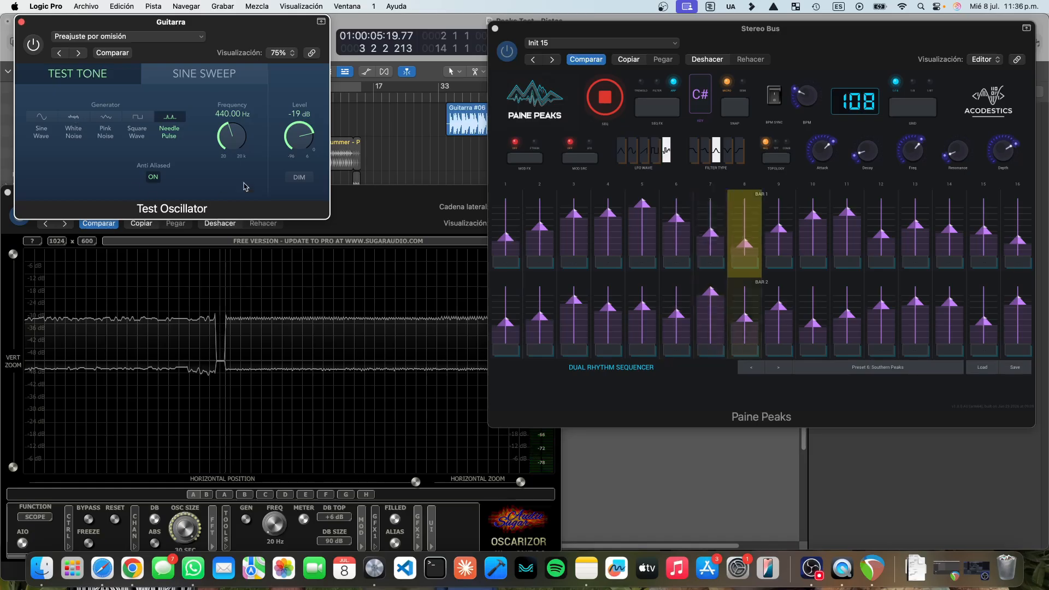
- Close the Test Oscillator and Oscarizor oscilloscope windows
{"action": "left_click", "coordinate": [375, 198]}
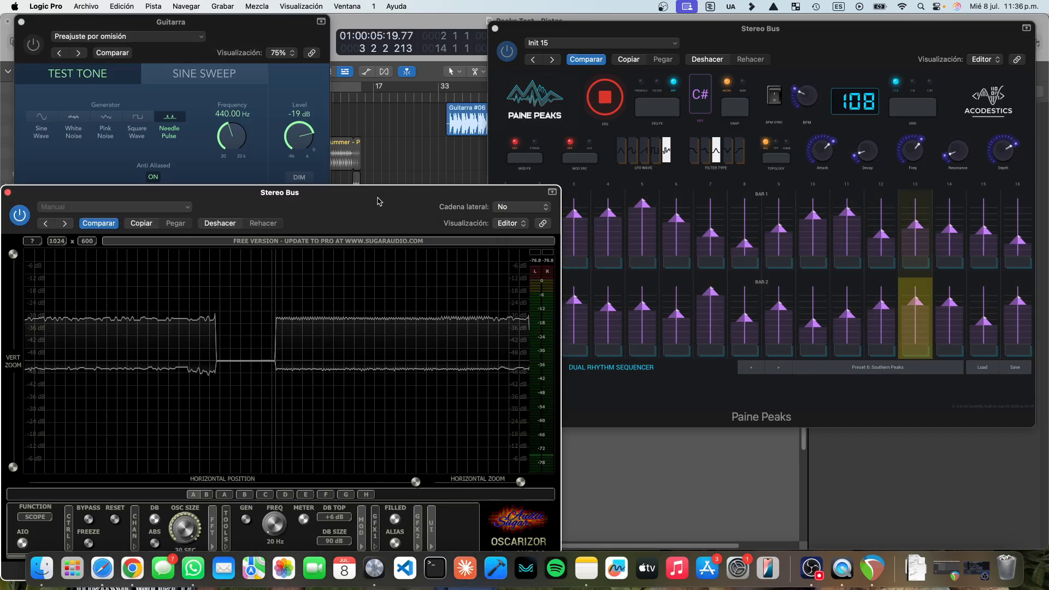
{"action": "left_click", "coordinate": [22, 23]}
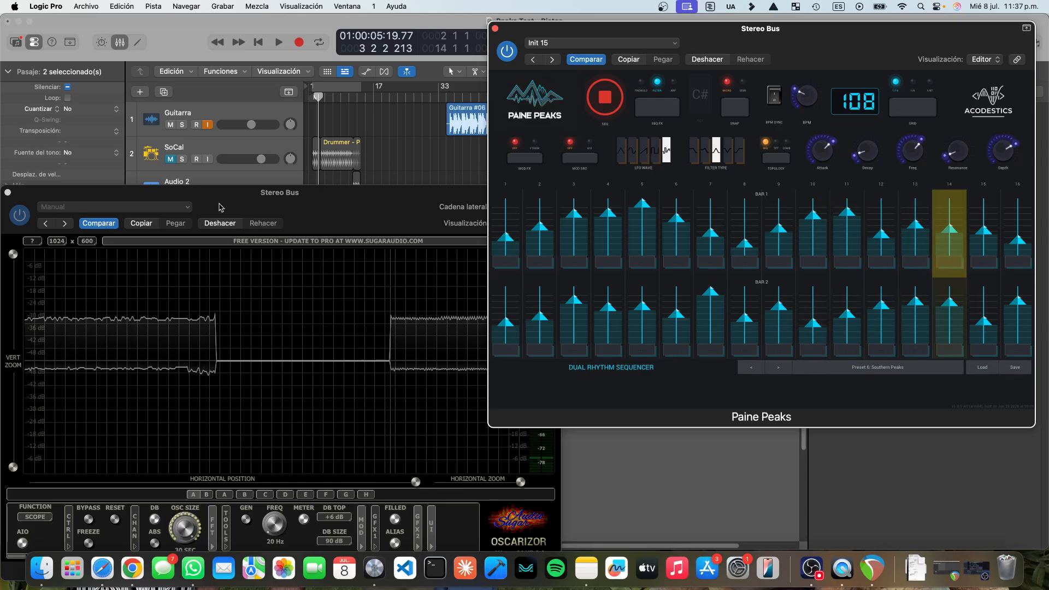
{"action": "left_click", "coordinate": [7, 192]}
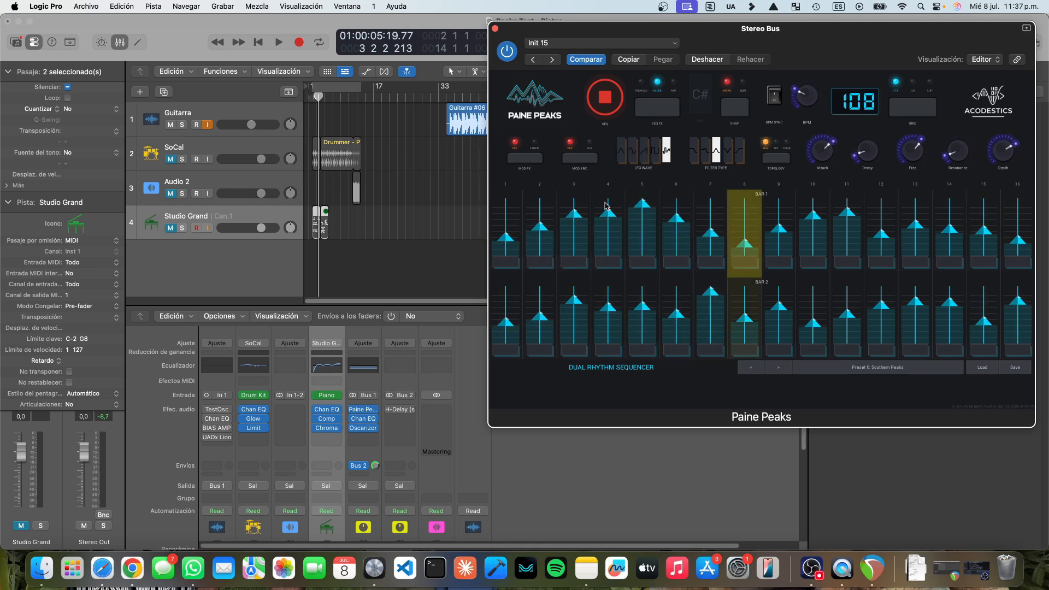
- Try moving the step 1 slider in Bar 1 of the sequencer
{"action": "left_click", "coordinate": [507, 237]}
{"action": "left_click_drag", "start_coordinate": [509, 218], "coordinate": [515, 243]}
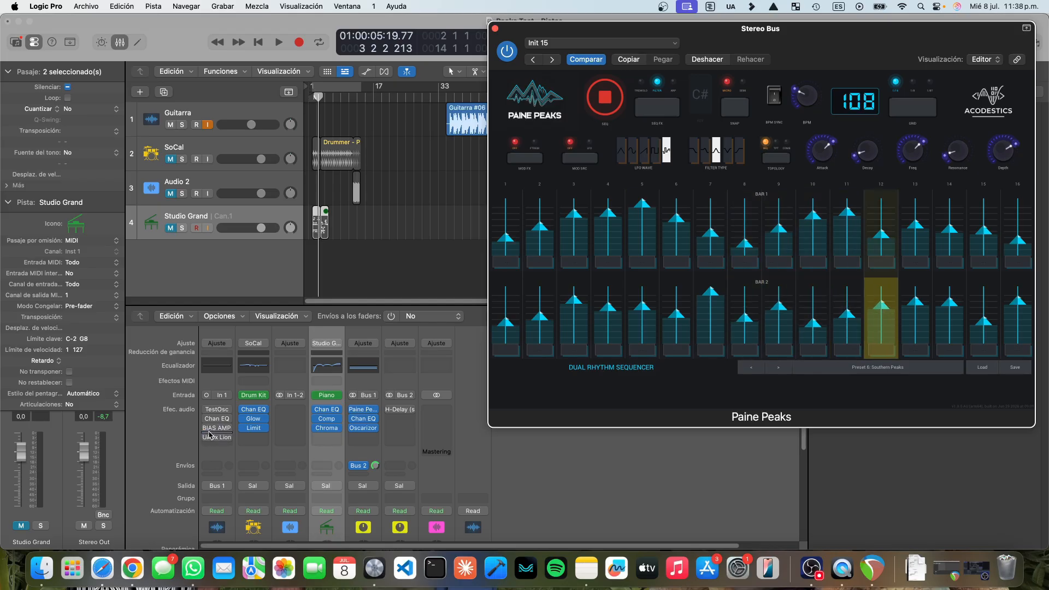
- Open BIAS AMP on the Guitarra channel and move its window aside
{"action": "left_click", "coordinate": [222, 430]}
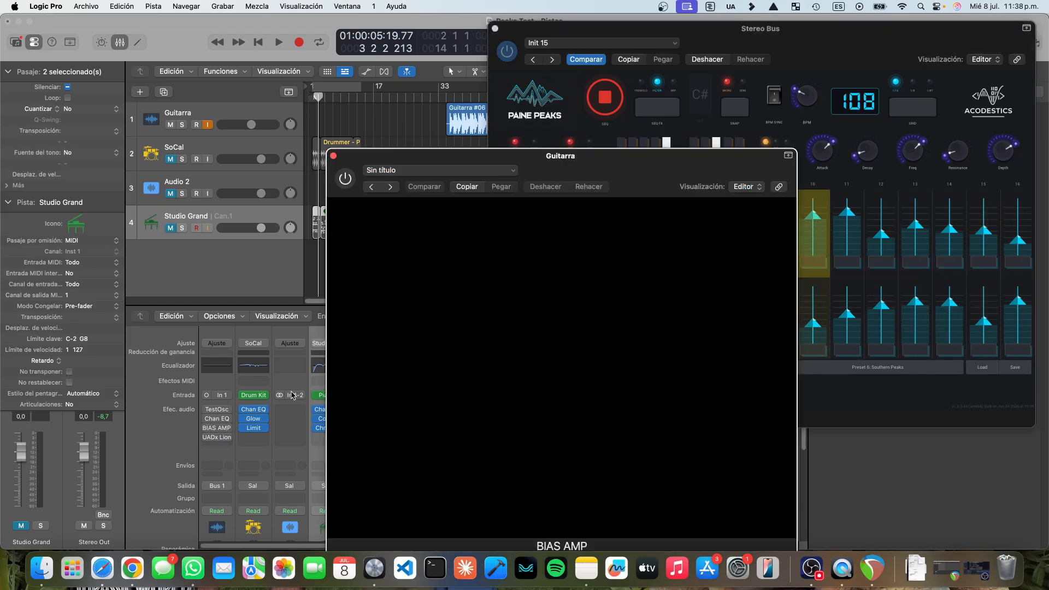
{"action": "left_click_drag", "start_coordinate": [514, 159], "coordinate": [289, 69]}
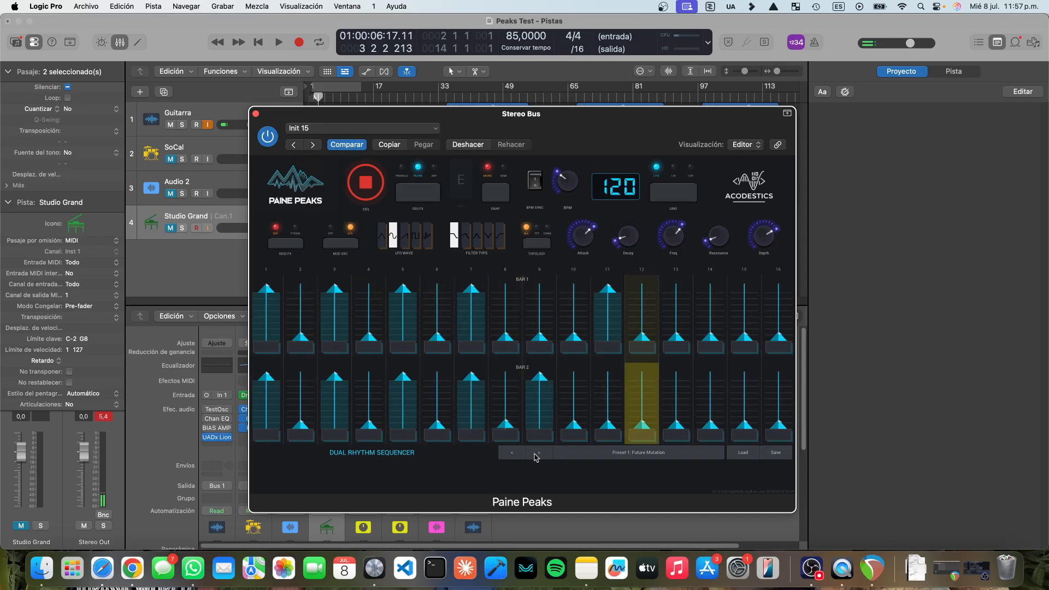
- Open the Paine Peaks preset saving dialog and cancel it
{"action": "left_click", "coordinate": [775, 452]}
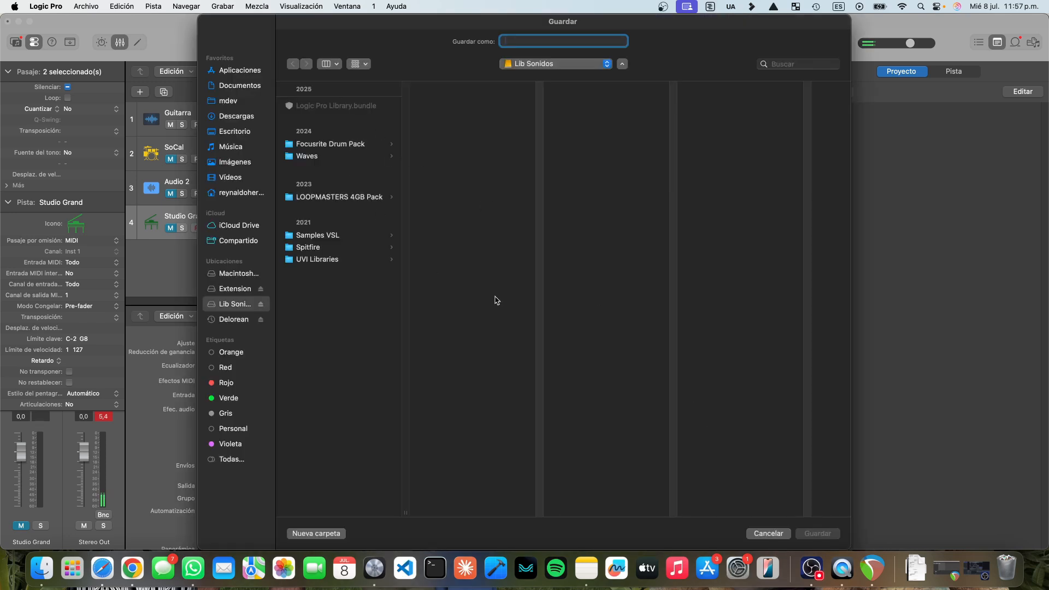
{"action": "left_click", "coordinate": [768, 534]}
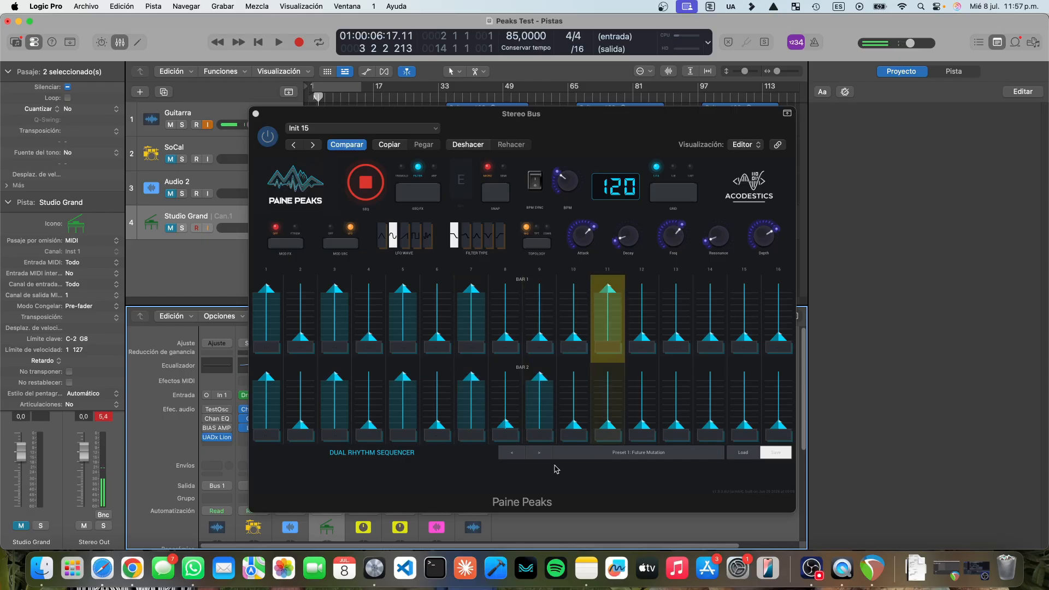
- Move the Paine Peaks window clear of the mixer, open H-Delay on the Bus 2 channel and place the two windows side by side
{"action": "left_click_drag", "start_coordinate": [561, 120], "coordinate": [558, 87]}
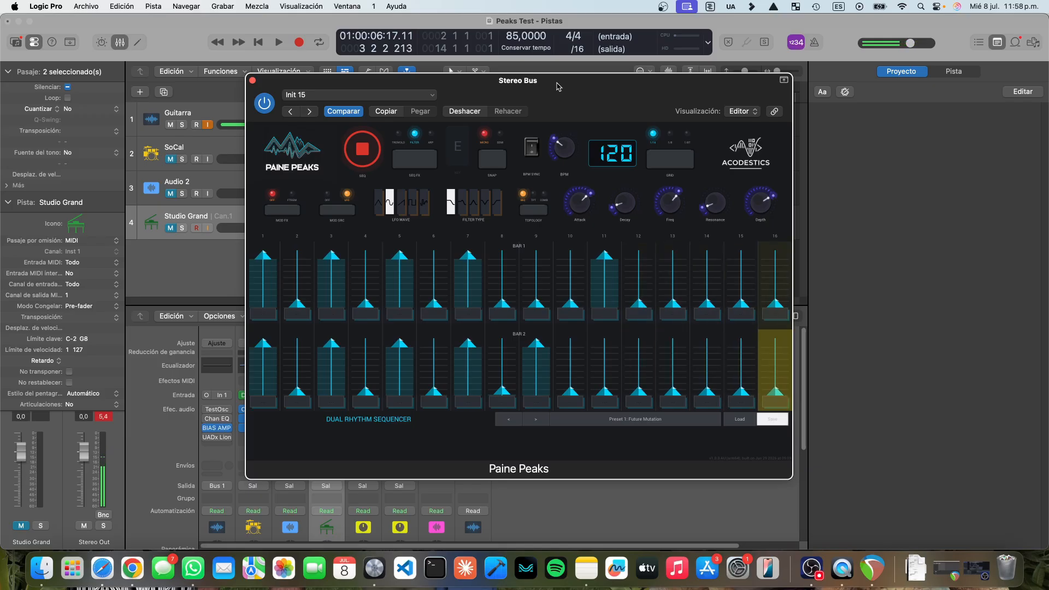
{"action": "left_click_drag", "start_coordinate": [522, 80], "coordinate": [758, 58]}
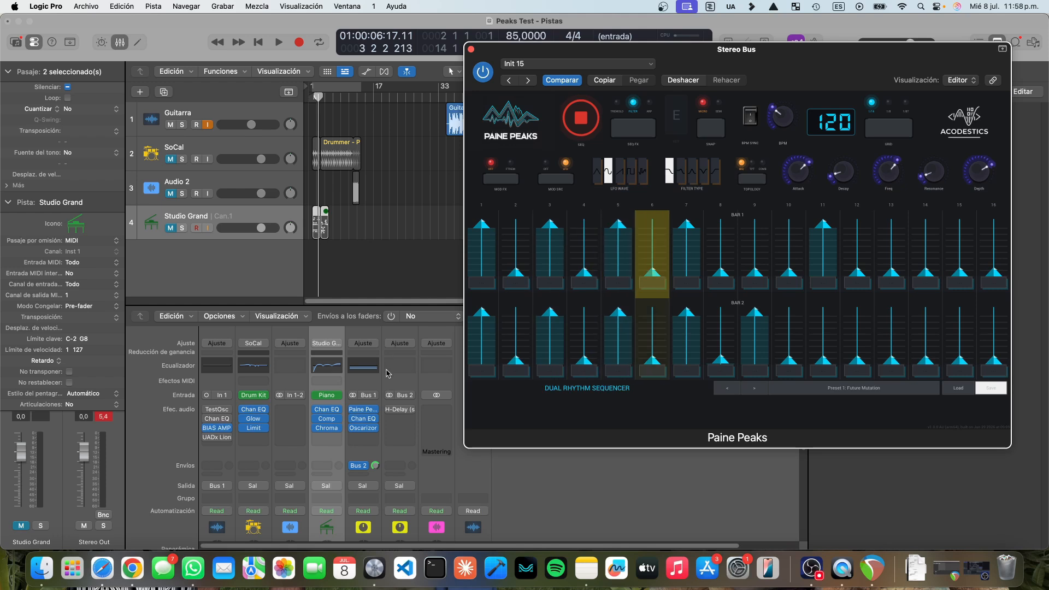
{"action": "left_click", "coordinate": [401, 410]}
{"action": "left_click_drag", "start_coordinate": [518, 147], "coordinate": [210, 79]}
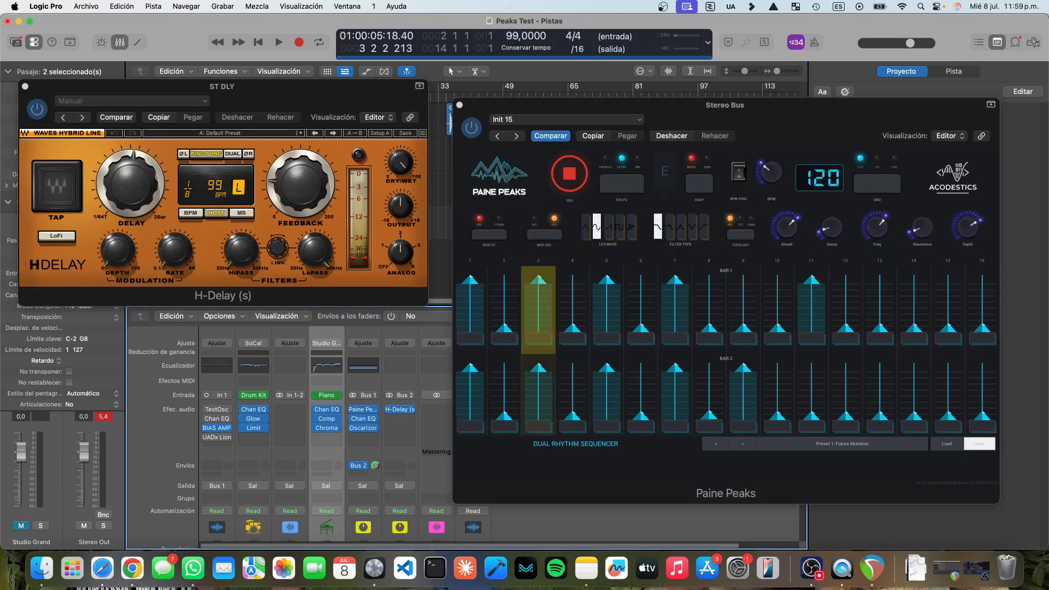
- Set the project tempo to 106 and switch off H-Delay
{"action": "left_click_drag", "start_coordinate": [525, 36], "coordinate": [526, 24]}
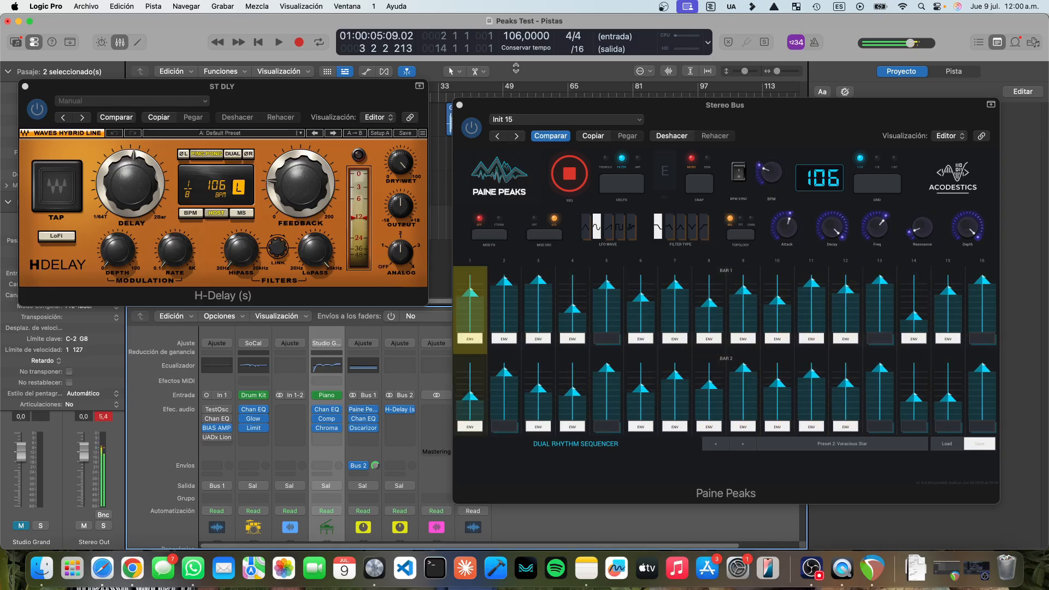
{"action": "left_click", "coordinate": [38, 108]}
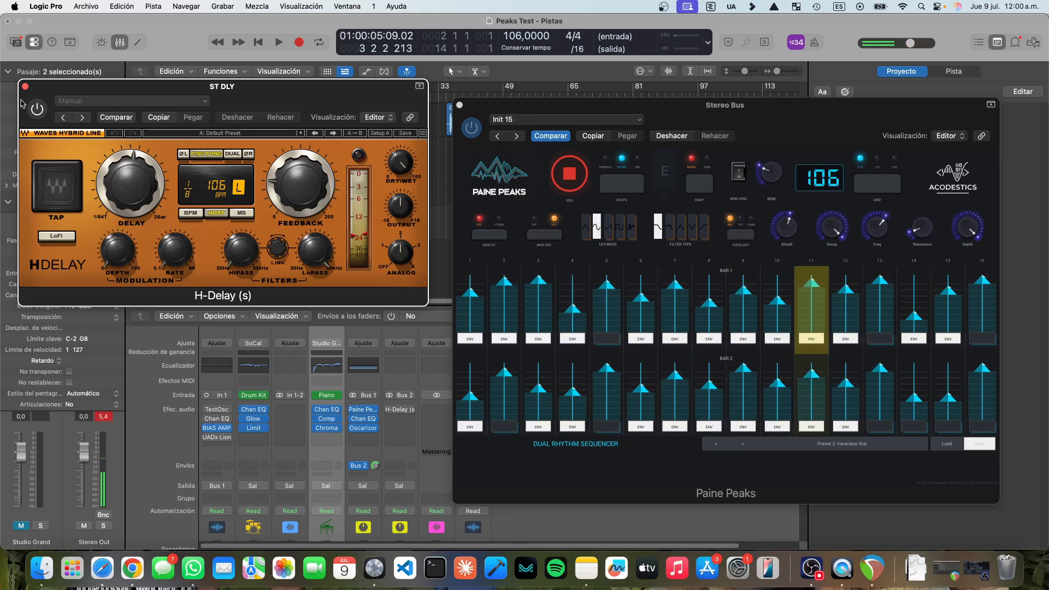
- Load Preset 3: Like a King with the project tempo set to 127 and H-Delay switched on
{"action": "left_click", "coordinate": [739, 444]}
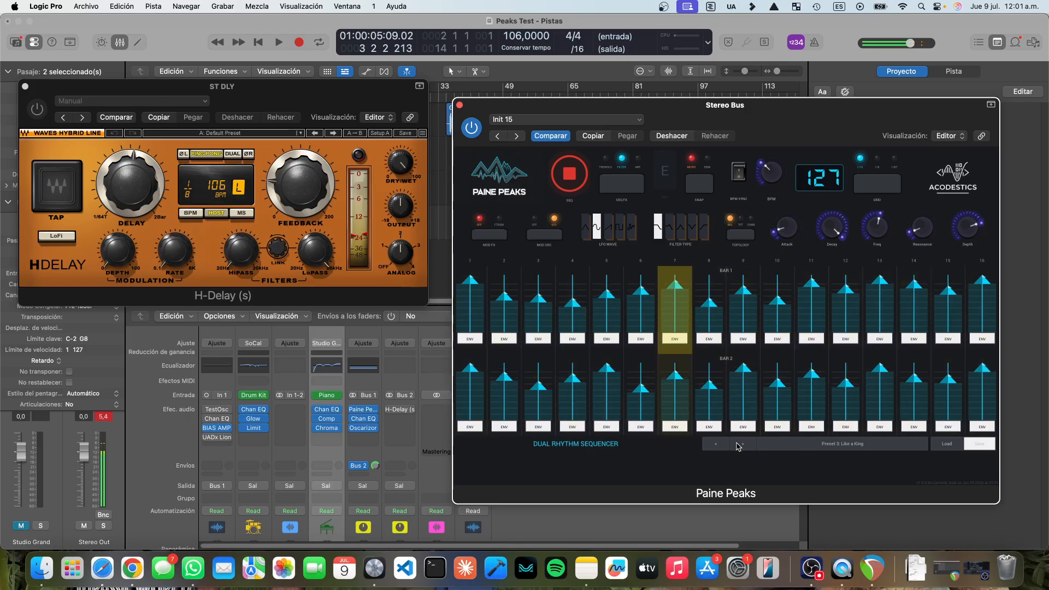
{"action": "left_click_drag", "start_coordinate": [511, 36], "coordinate": [512, 36]}
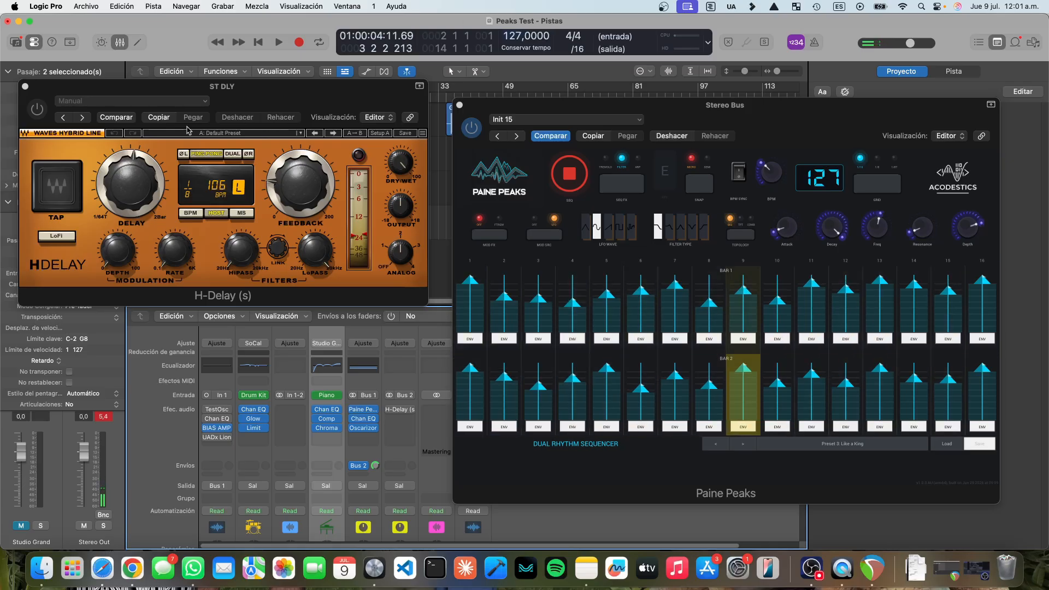
{"action": "left_click", "coordinate": [43, 123]}
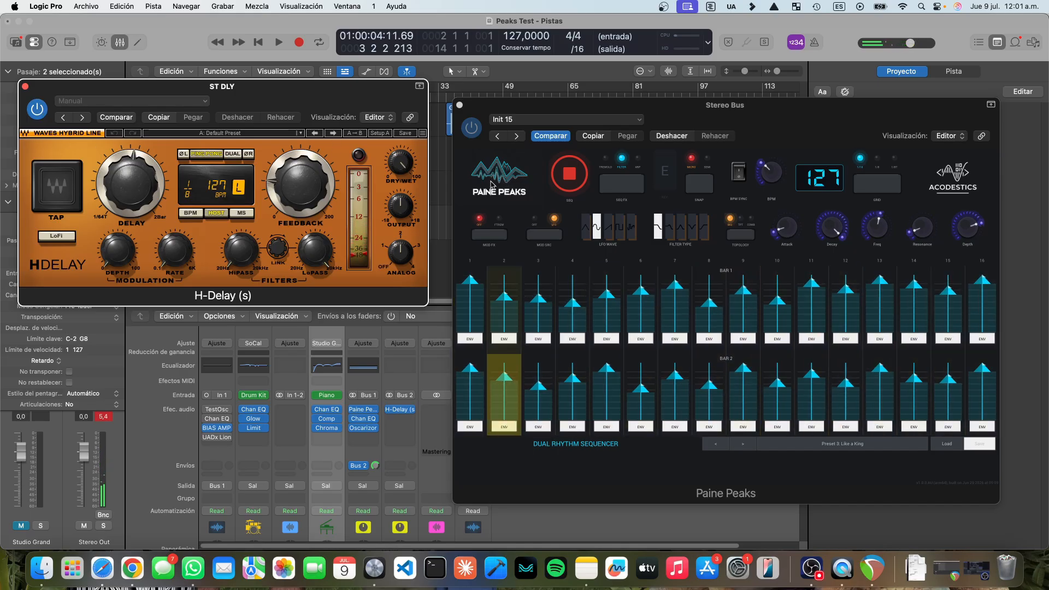
- Load Preset 4: Computer Talk and Preset 5: More Computer Talk in turn, switching off H-Delay for each
{"action": "left_click", "coordinate": [742, 444]}
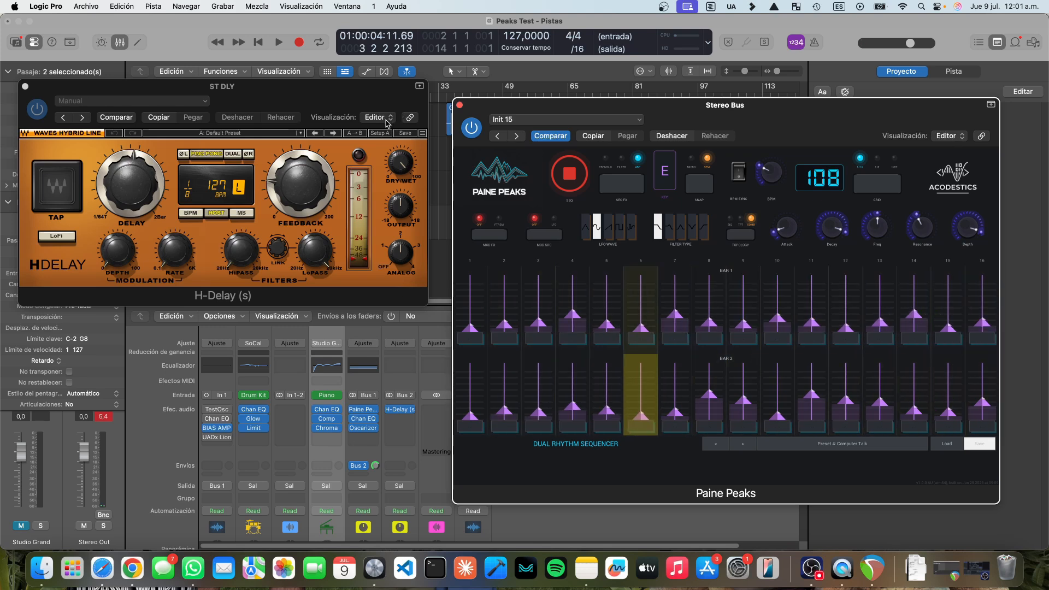
{"action": "left_click", "coordinate": [37, 109]}
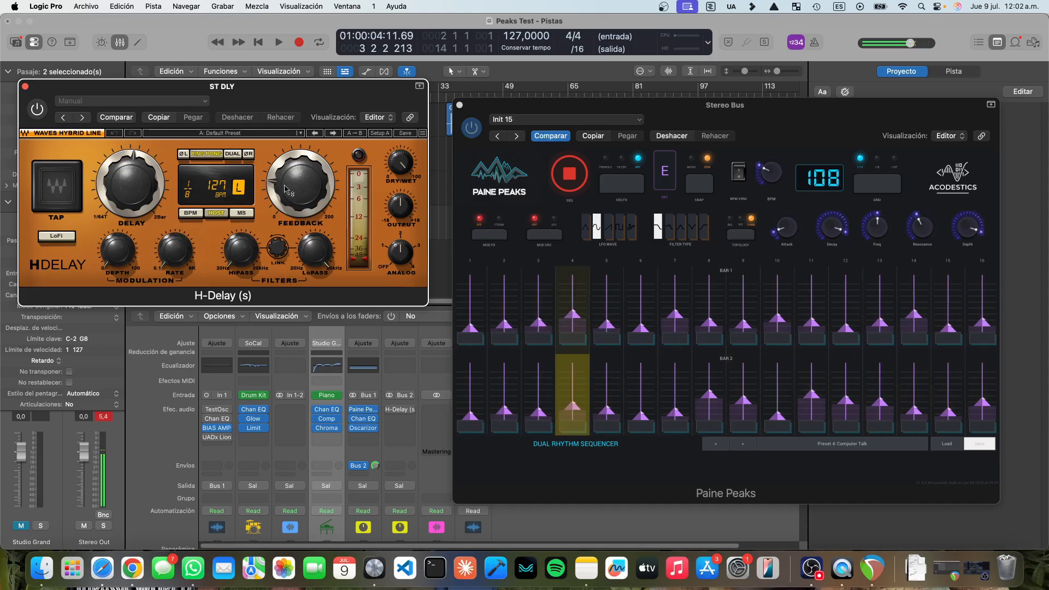
{"action": "left_click", "coordinate": [743, 445]}
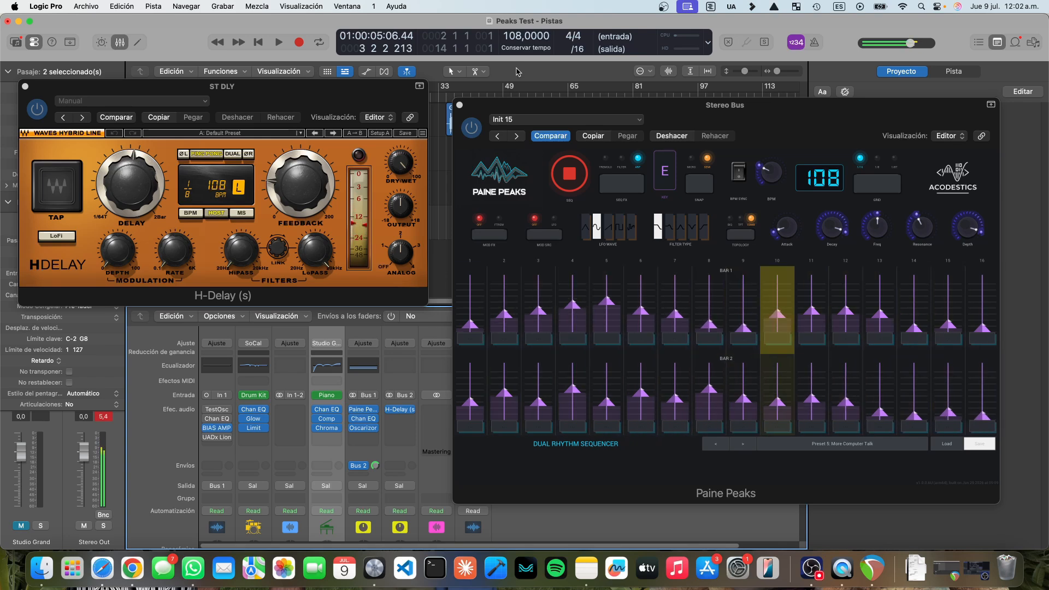
{"action": "left_click", "coordinate": [33, 111]}
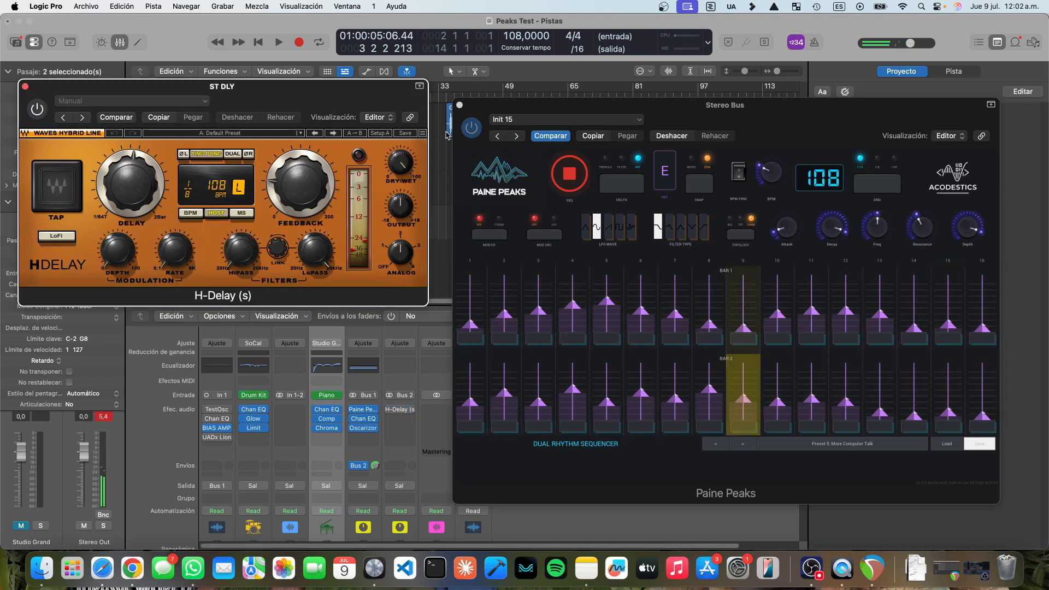
- Load Preset 6: Southern Peaks and toggle H-Delay to compare the sound, leaving the delay off
{"action": "left_click", "coordinate": [741, 444]}
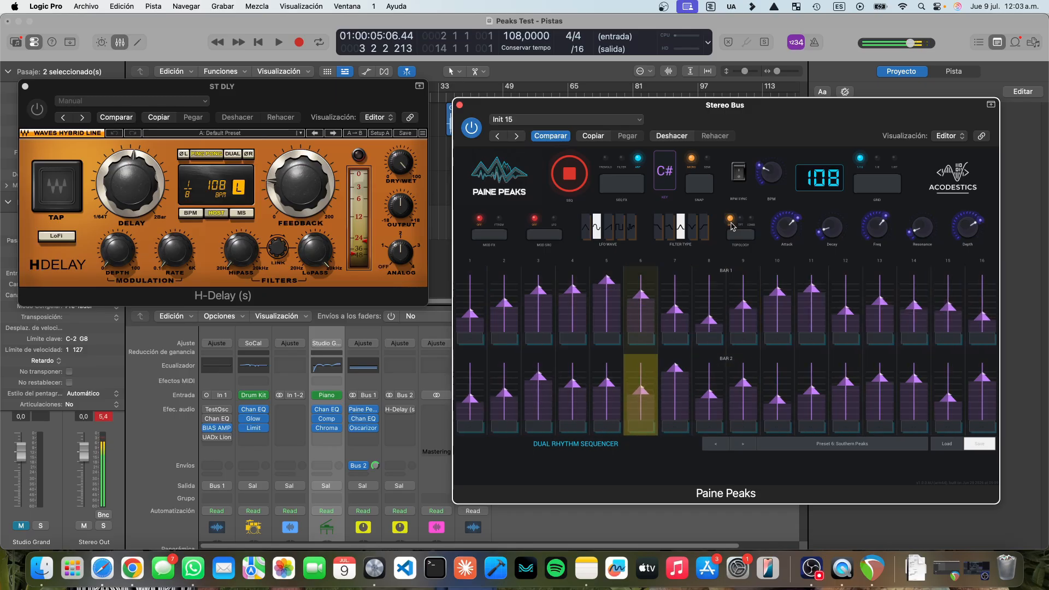
{"action": "left_click", "coordinate": [37, 110]}
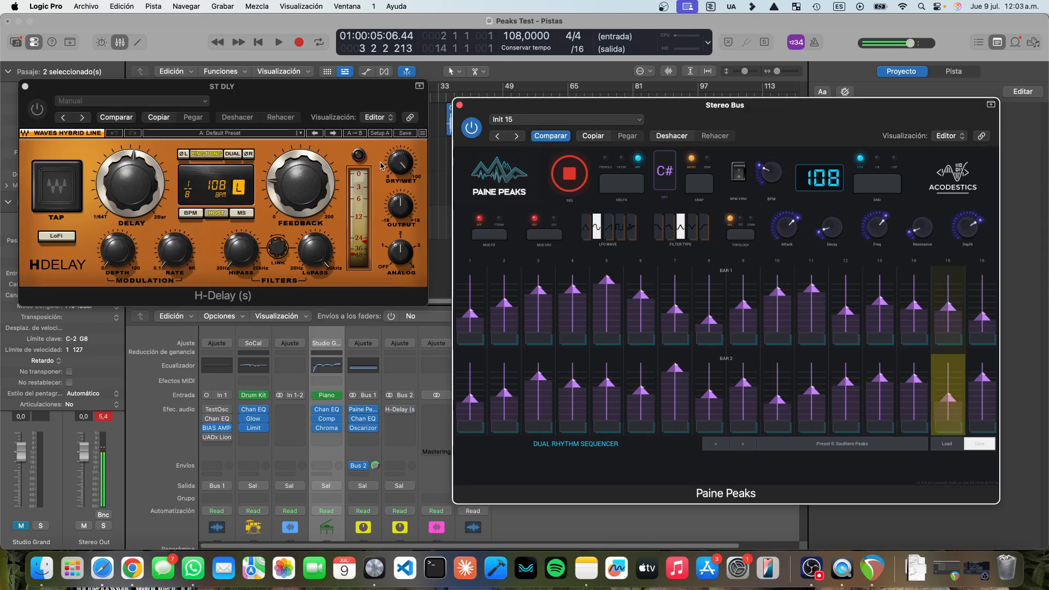
{"action": "left_click", "coordinate": [37, 111]}
{"action": "left_click", "coordinate": [37, 110]}
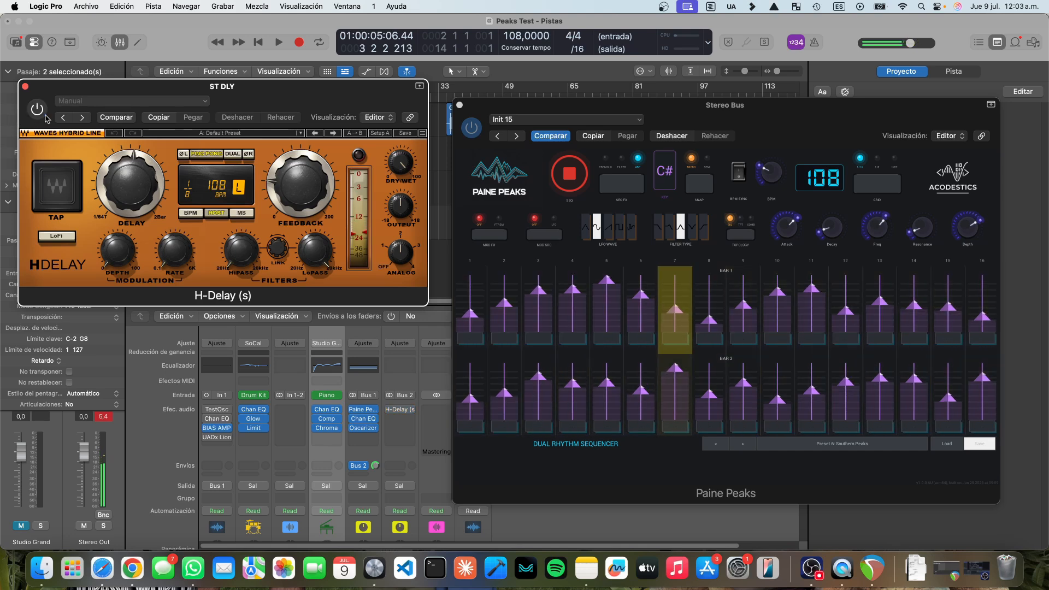
- Load Preset 7: Inertia with the project tempo set to 98 and H-Delay switched on
{"action": "left_click", "coordinate": [743, 445]}
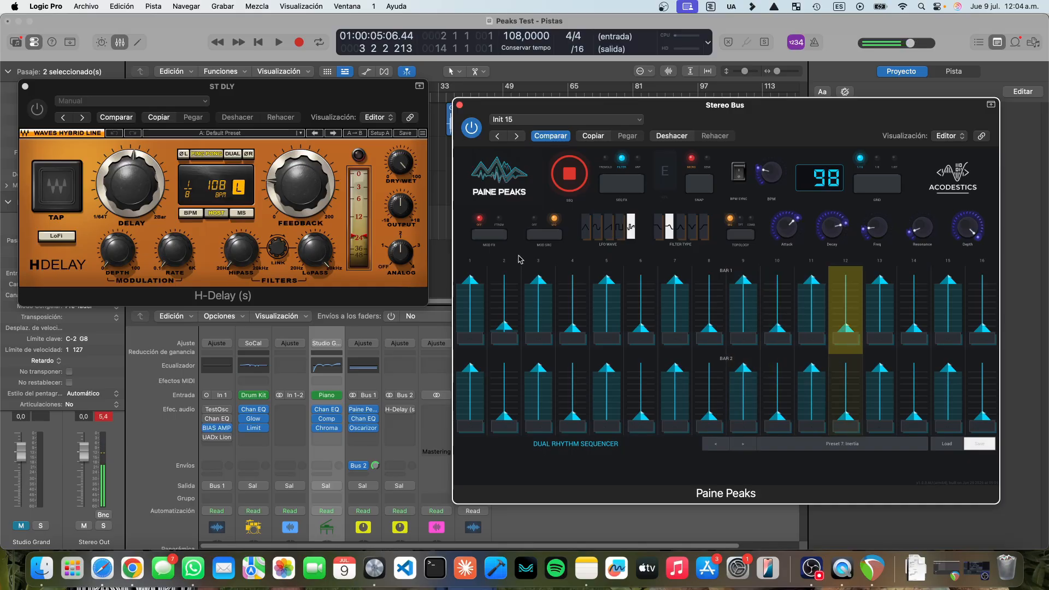
{"action": "left_click_drag", "start_coordinate": [511, 37], "coordinate": [512, 52]}
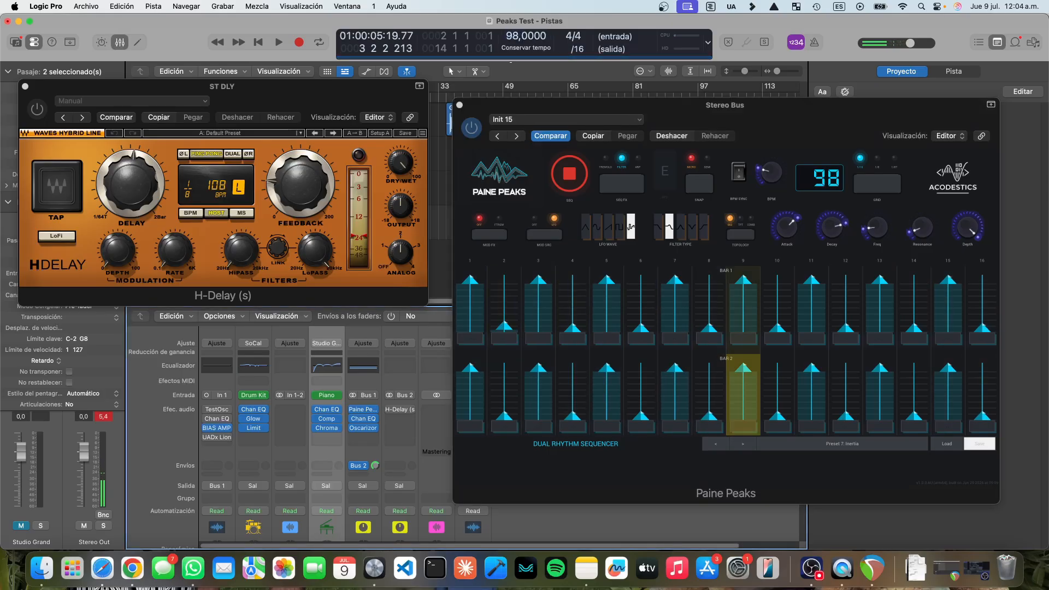
{"action": "left_click", "coordinate": [42, 114]}
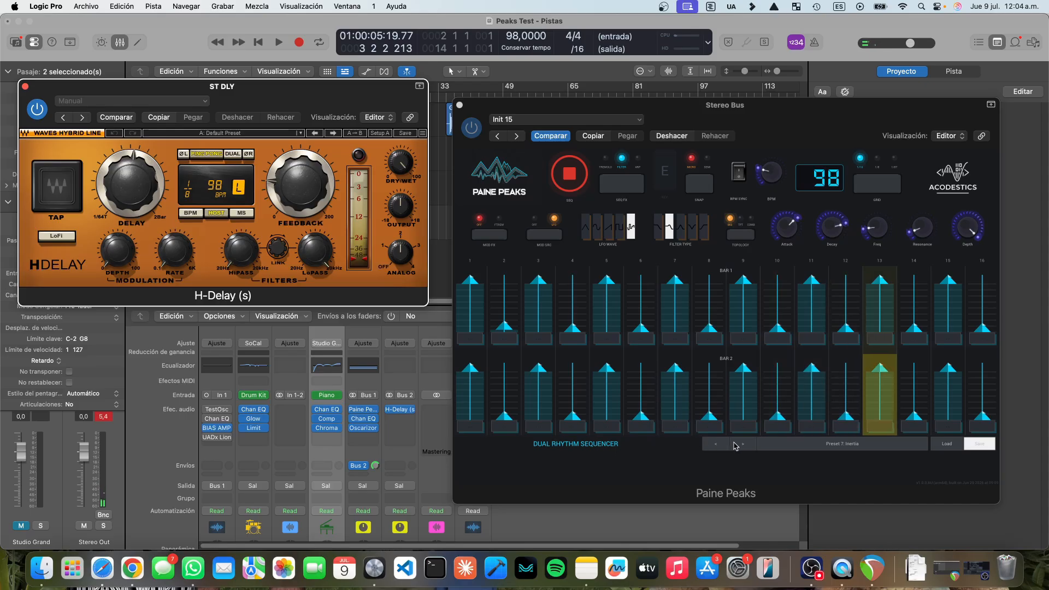
- Turn on cycle mode over the drummer region and move the Paine Peaks window out from behind H-Delay
{"action": "left_click", "coordinate": [590, 403]}
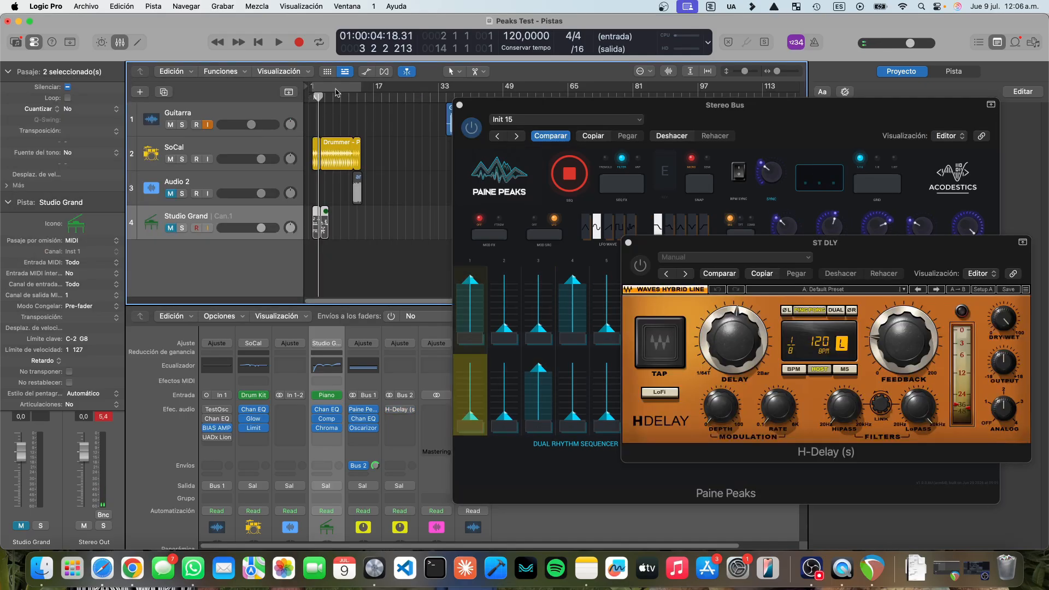
{"action": "left_click", "coordinate": [337, 89]}
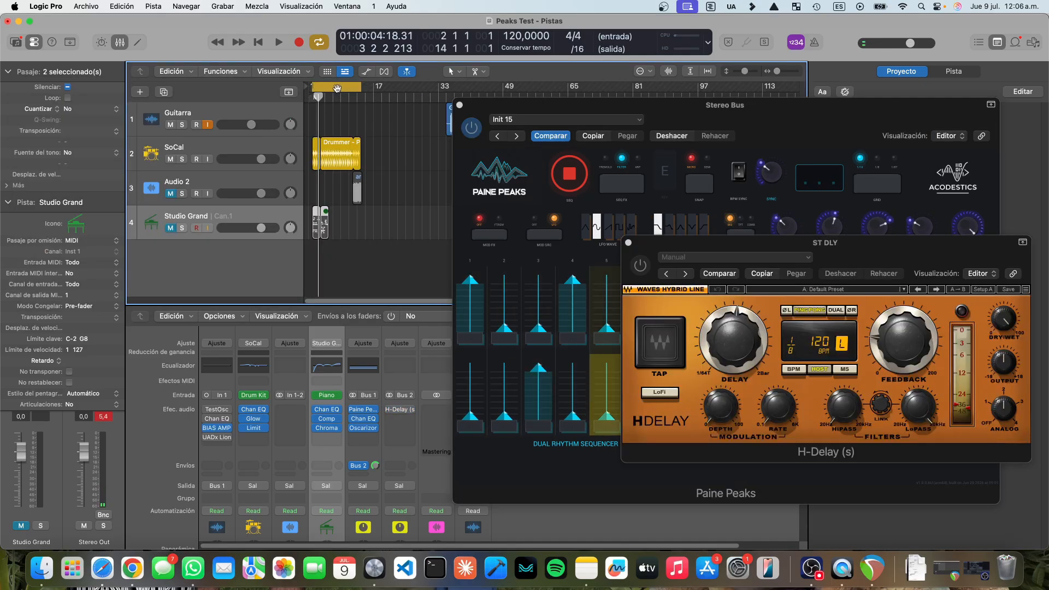
{"action": "left_click_drag", "start_coordinate": [525, 101], "coordinate": [296, 95]}
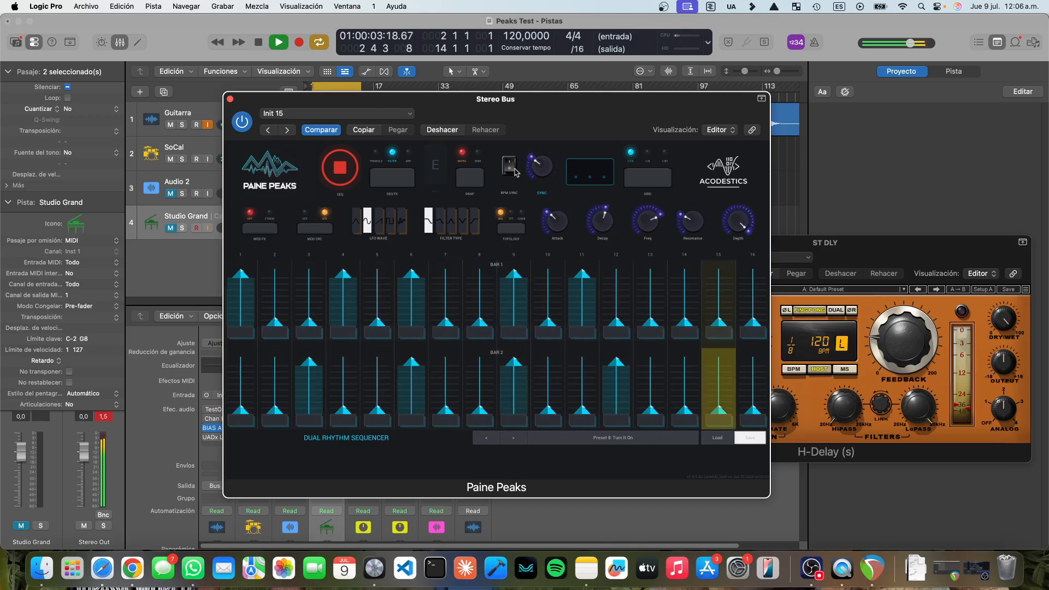
- View the UADx Lion 68 Super Lead Amp on the Guitarra channel and close its window
{"action": "left_click", "coordinate": [811, 244]}
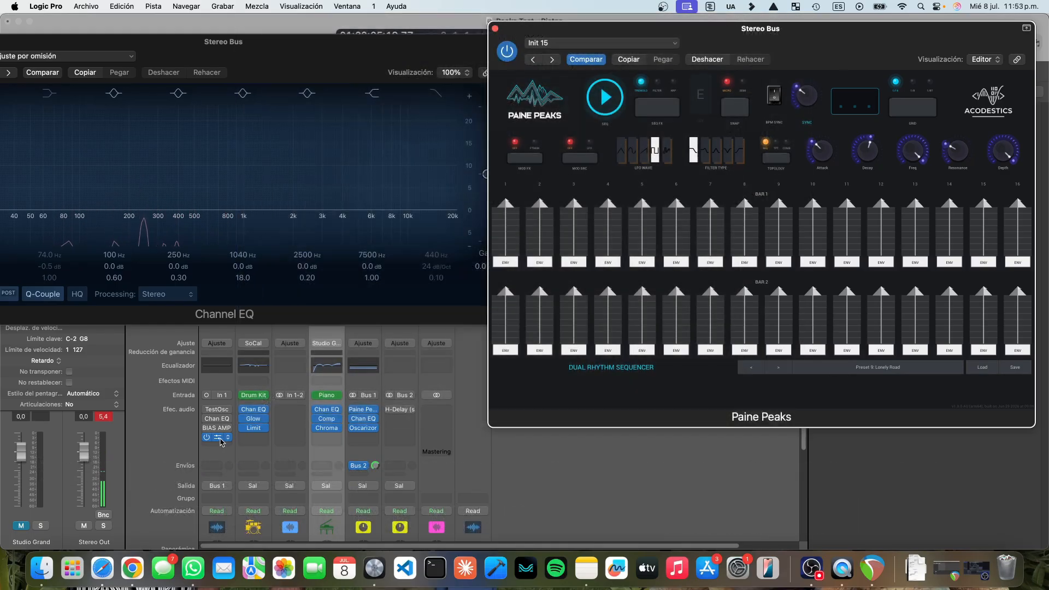
{"action": "left_click", "coordinate": [217, 438]}
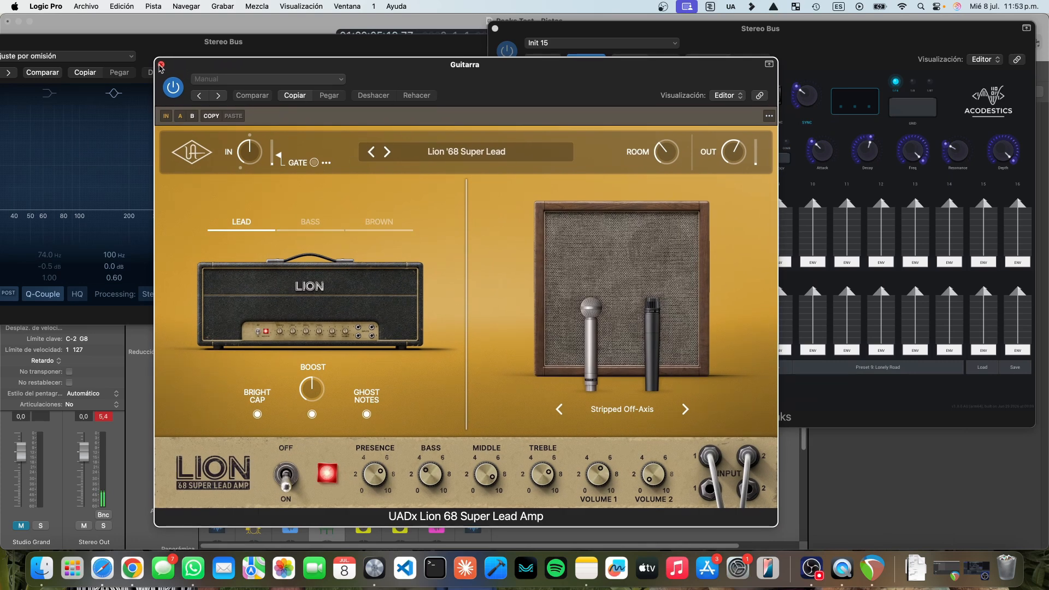
{"action": "left_click", "coordinate": [161, 64]}
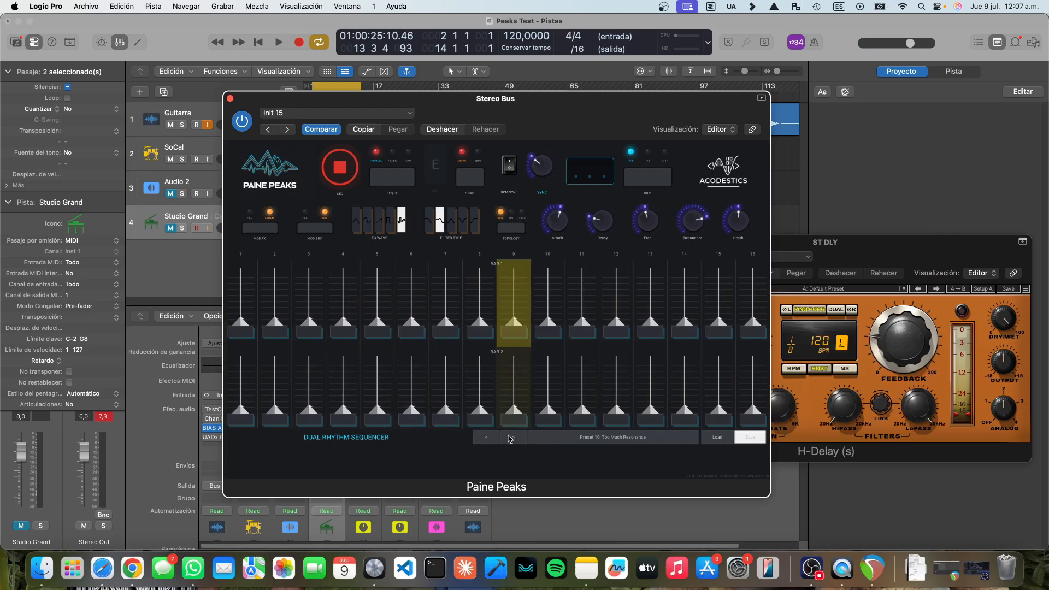
- Load Preset 11: Kinda Wah Wah, lower its Freq and try another filter type
{"action": "left_click", "coordinate": [509, 437]}
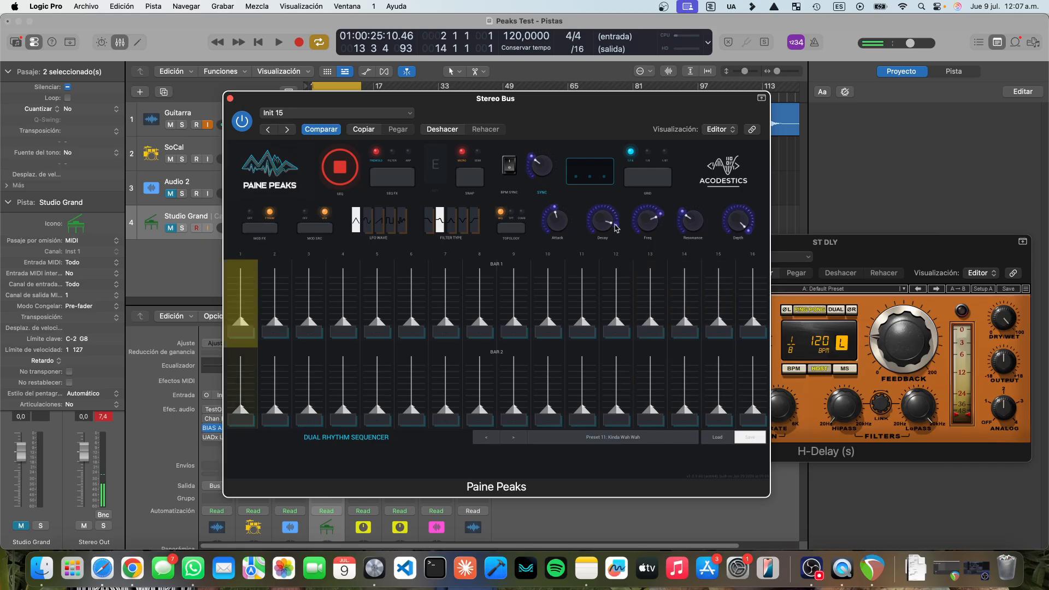
{"action": "left_click_drag", "start_coordinate": [650, 233], "coordinate": [648, 254]}
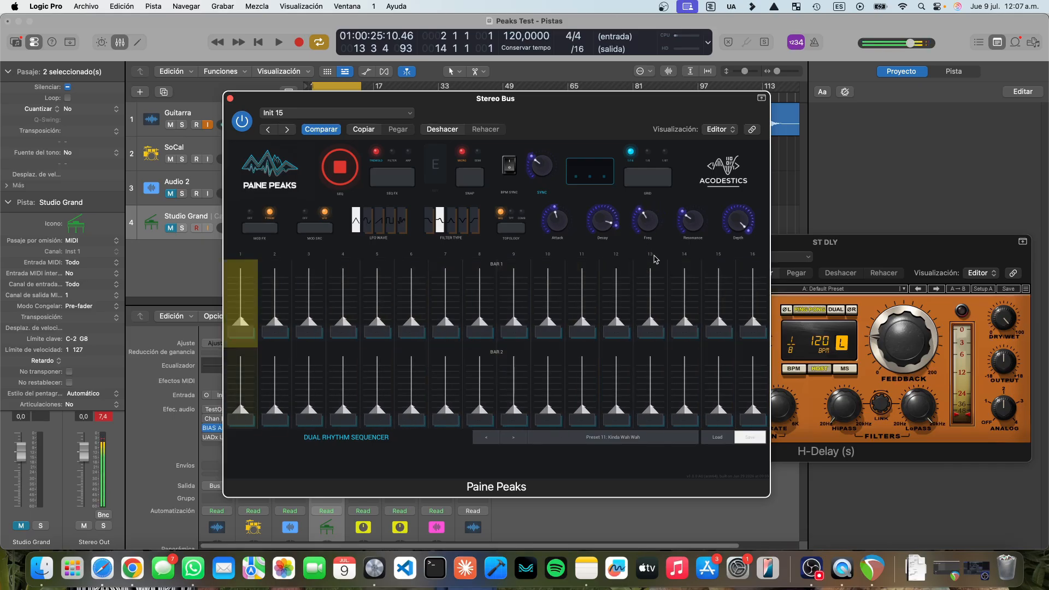
{"action": "left_click", "coordinate": [465, 226]}
- Load Preset 12: Triplets in Paine Peaks
{"action": "left_click", "coordinate": [515, 439]}
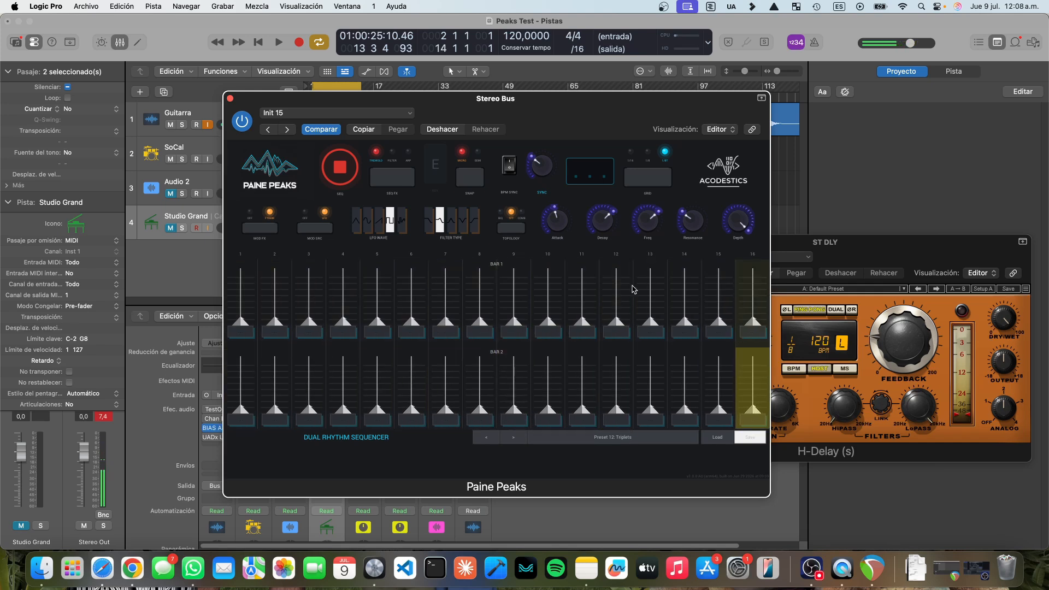
- Load Preset 13: Duck Man in Paine Peaks, go back to Preset 11: Kinda Wah Wah, and return to Preset 13
{"action": "left_click", "coordinate": [513, 436]}
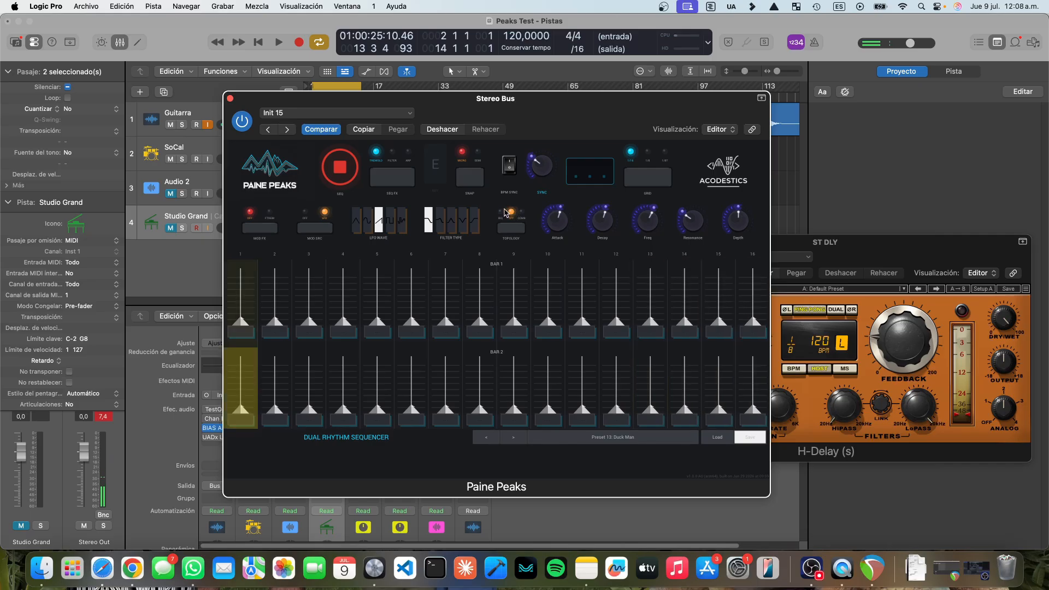
{"action": "left_click", "coordinate": [490, 441]}
{"action": "left_click", "coordinate": [495, 440]}
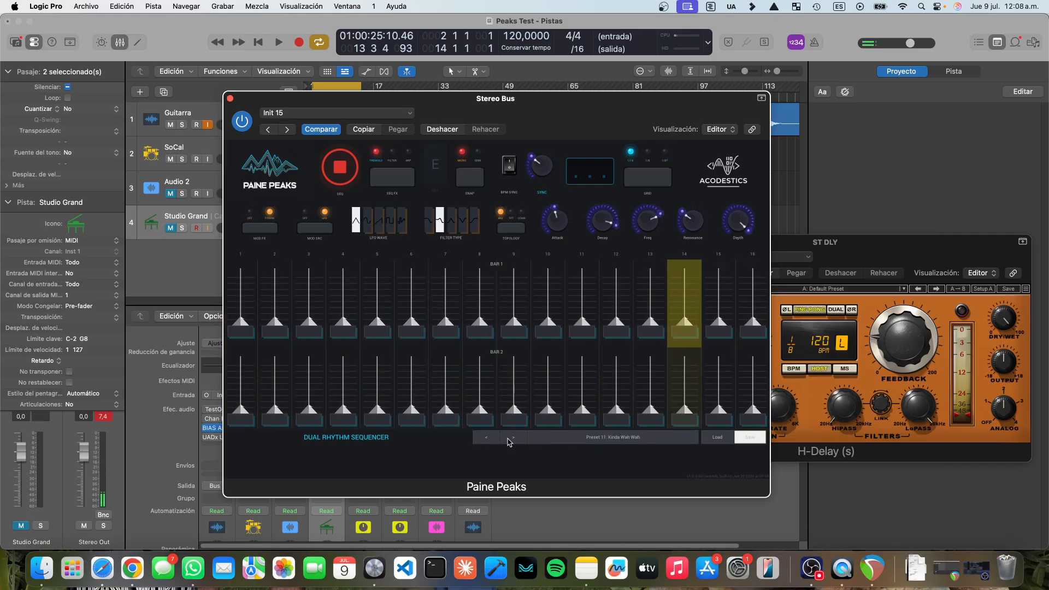
{"action": "left_click", "coordinate": [507, 441]}
{"action": "left_click", "coordinate": [509, 440]}
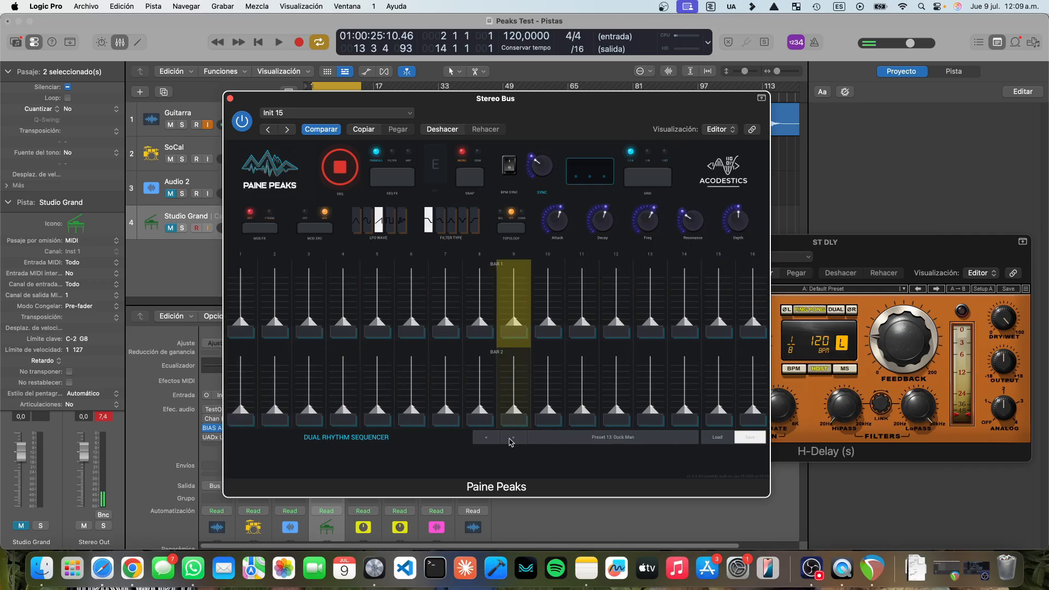
- Load Preset 14: Modern Talking, raise its Freq and Resonance, and adjust Freq again
{"action": "left_click", "coordinate": [511, 441]}
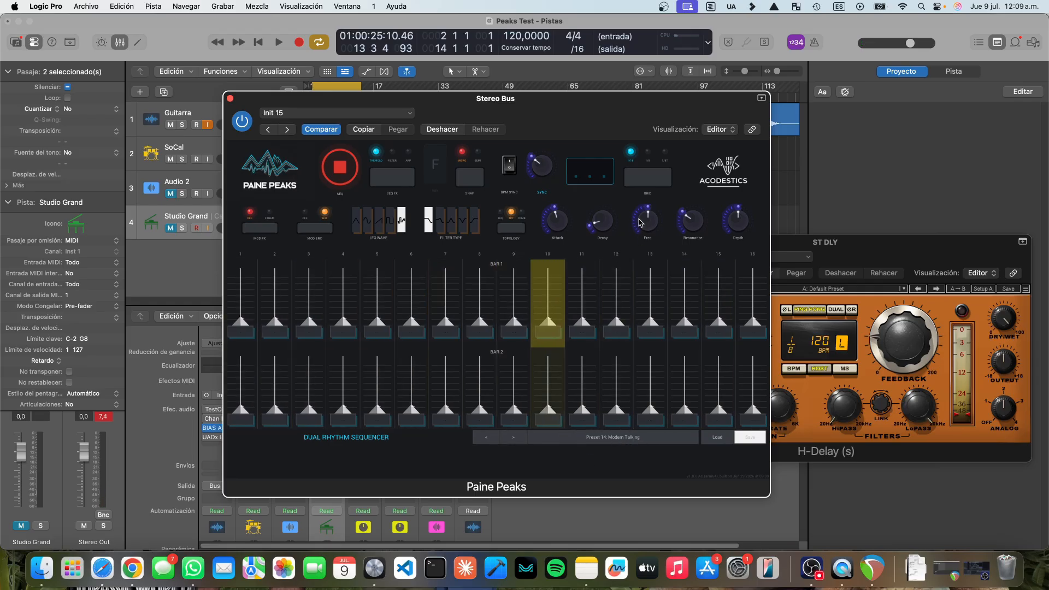
{"action": "left_click_drag", "start_coordinate": [646, 229], "coordinate": [689, 204]}
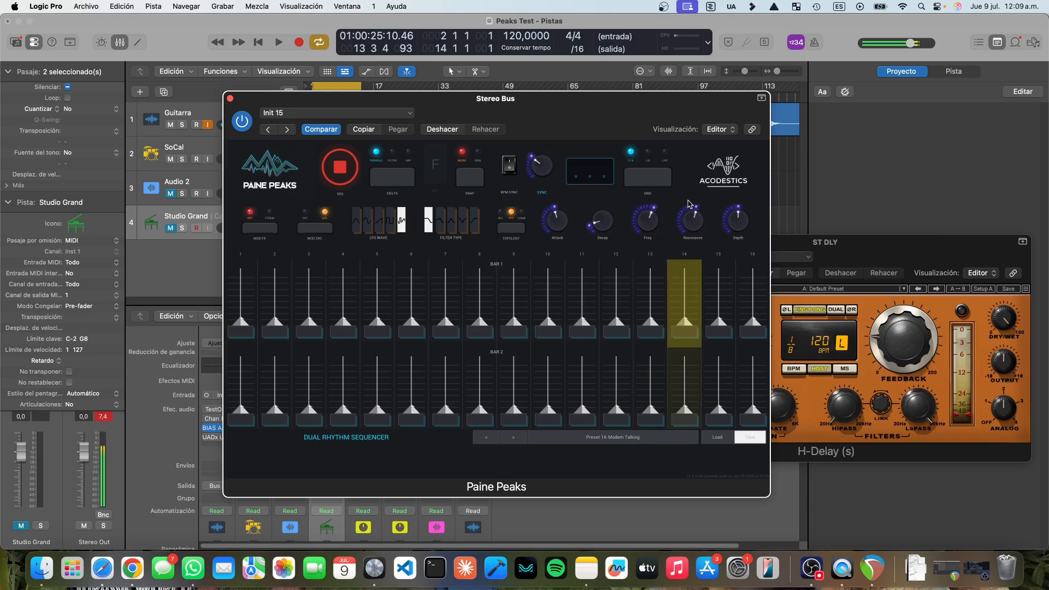
{"action": "left_click_drag", "start_coordinate": [679, 263], "coordinate": [679, 267]}
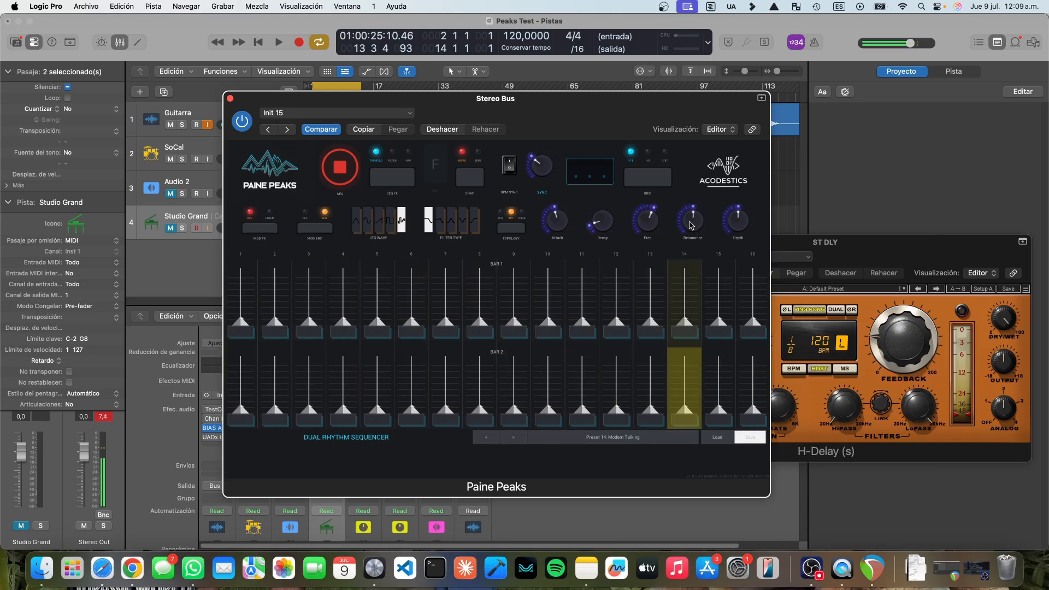
{"action": "left_click_drag", "start_coordinate": [649, 223], "coordinate": [648, 235]}
- Step through the Init presets from Preset 15 on to Preset 1: Future Mutation, return to Preset 21: Init 21, and close the plugin window
{"action": "left_click", "coordinate": [513, 437]}
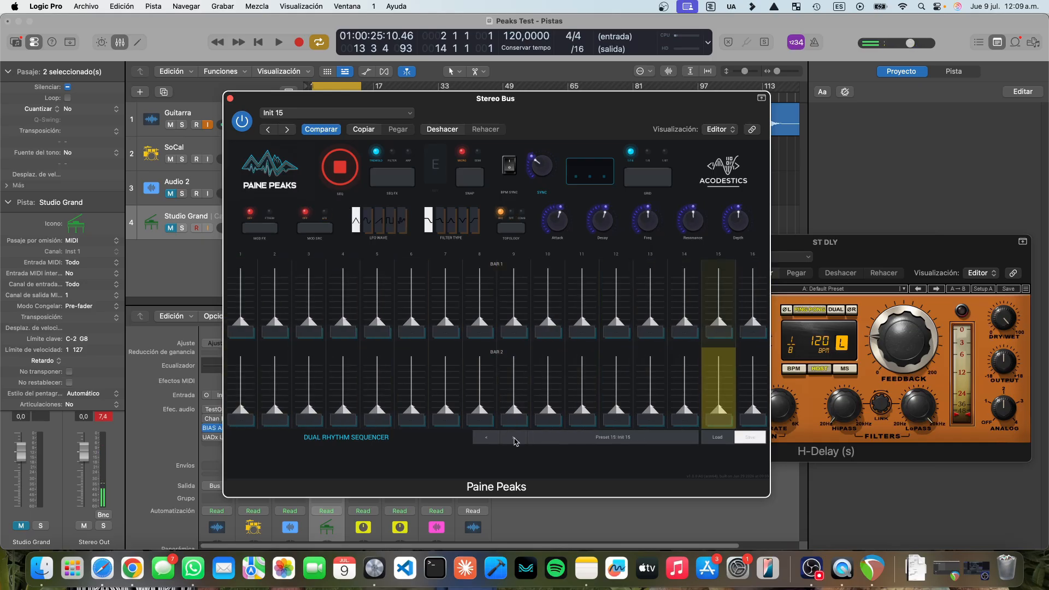
{"action": "left_click", "coordinate": [514, 438]}
{"action": "left_click", "coordinate": [514, 438]}
{"action": "left_click", "coordinate": [514, 438]}
{"action": "left_click", "coordinate": [514, 438]}
{"action": "left_click", "coordinate": [514, 438]}
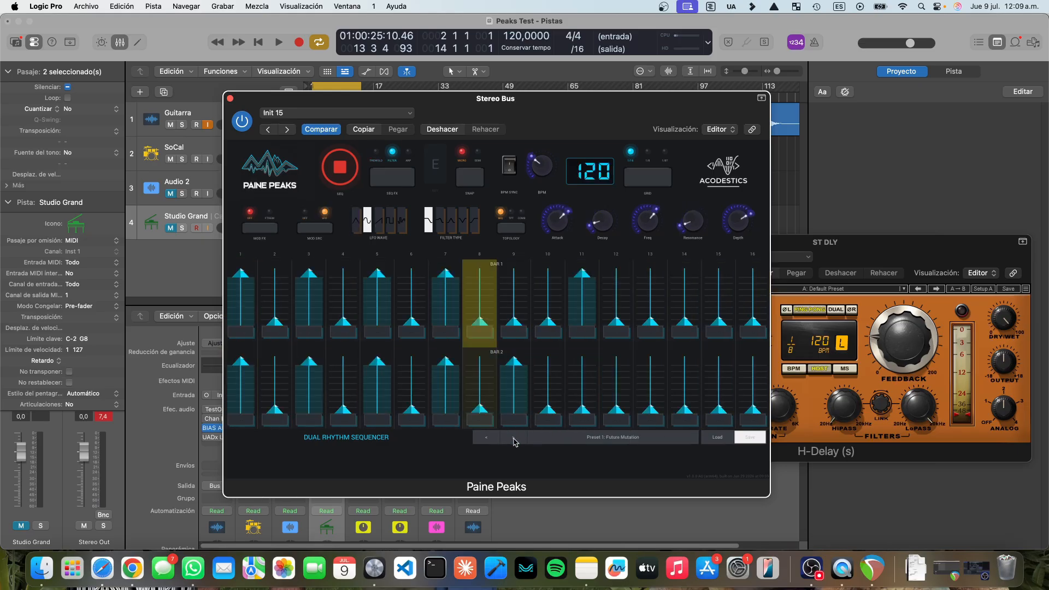
{"action": "left_click", "coordinate": [514, 439]}
{"action": "left_click", "coordinate": [488, 438]}
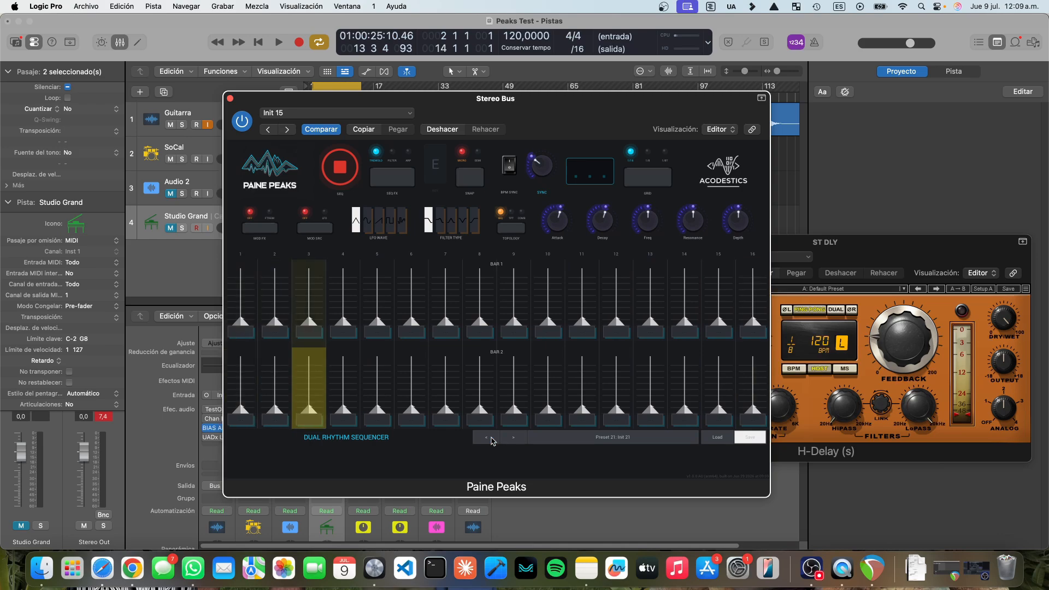
{"action": "left_click", "coordinate": [230, 99]}
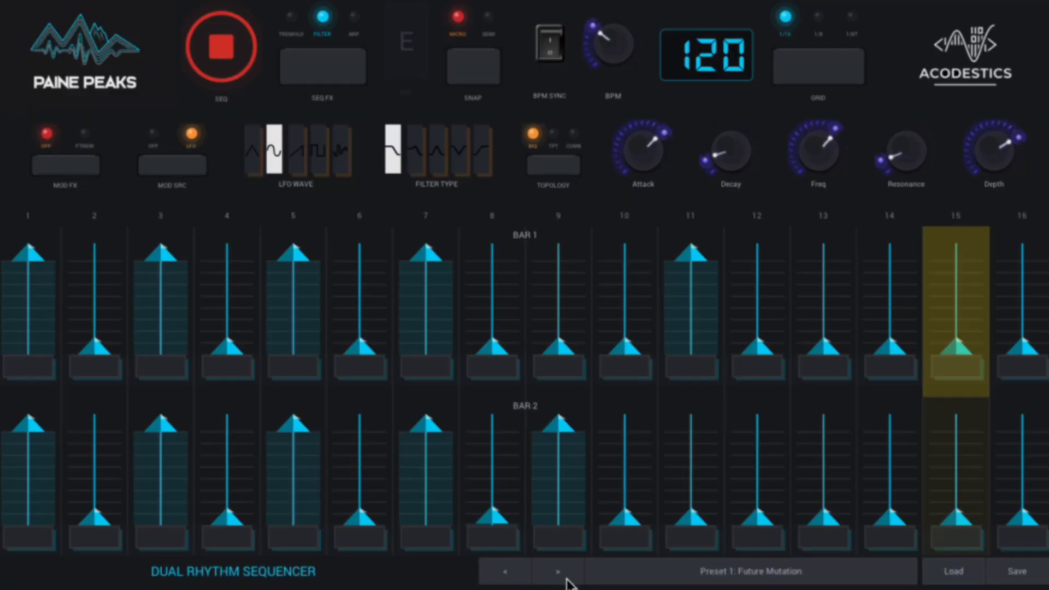
- Switch Paine Peaks from Preset 1: Future Mutation to Preset 2: Voracious Star
{"action": "left_click", "coordinate": [566, 579]}
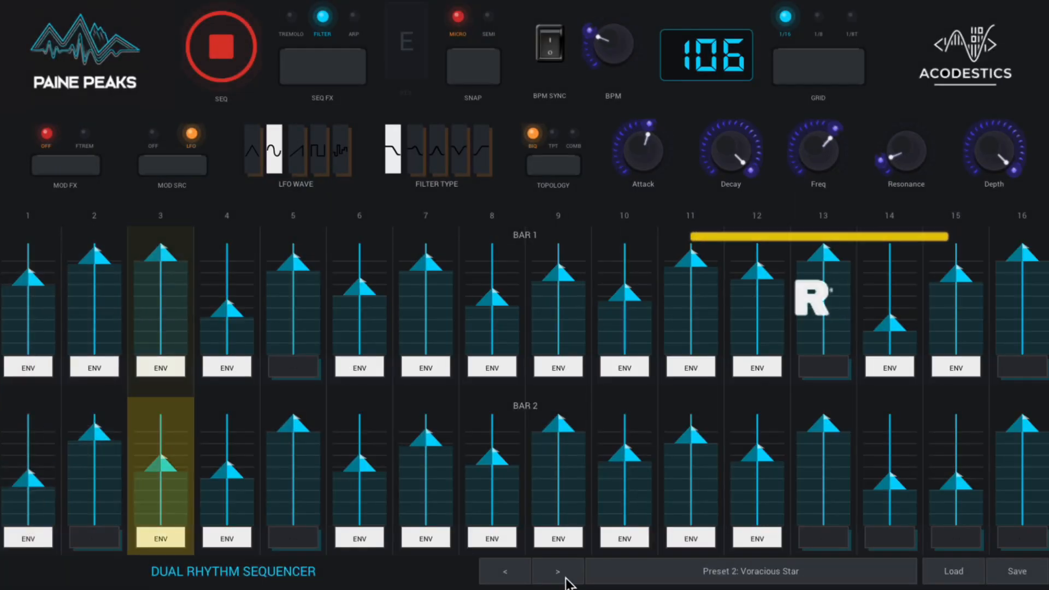